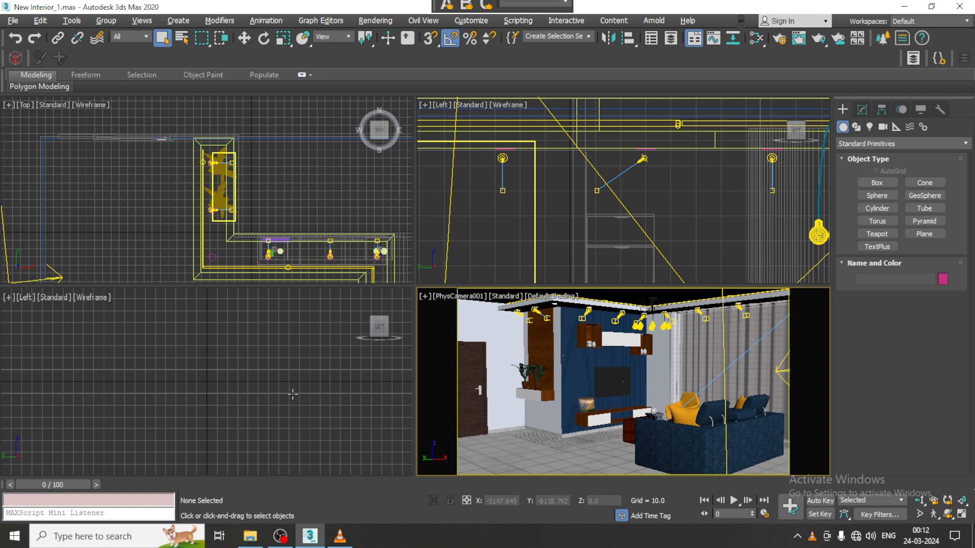
# - Turn the empty Left view into a Perspective view with Standard quality shading and frame the whole room in it
pyautogui.keyDown('alt'); pyautogui.moveTo(328, 422); pyautogui.dragTo(274, 441, button='middle'); pyautogui.keyUp('alt')
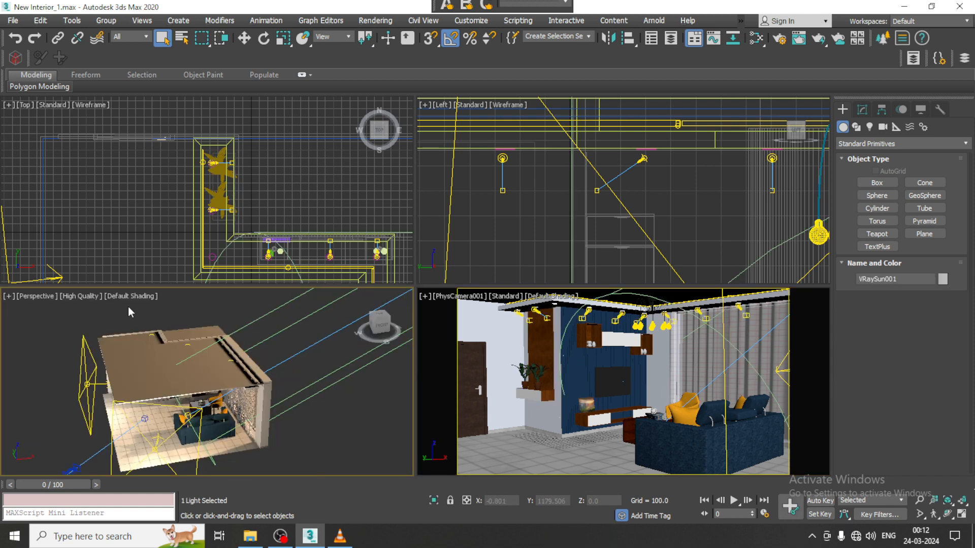
pyautogui.click(70, 298)
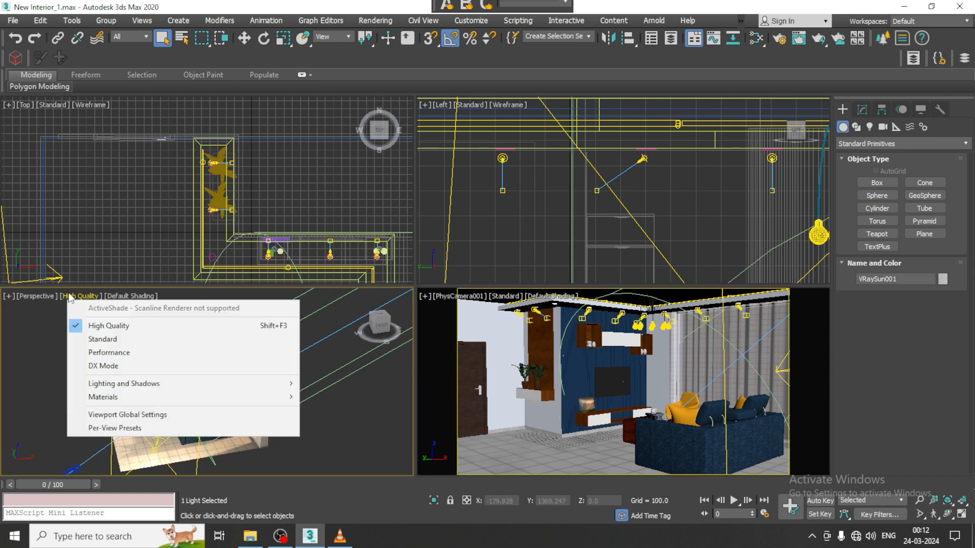
pyautogui.click(121, 337)
pyautogui.keyDown('alt'); pyautogui.moveTo(225, 421); pyautogui.dragTo(466, 403, button='middle'); pyautogui.keyUp('alt')
pyautogui.scroll(3, 257, 393)
pyautogui.moveTo(147, 441); pyautogui.dragTo(247, 389, button='middle')
pyautogui.press('z')
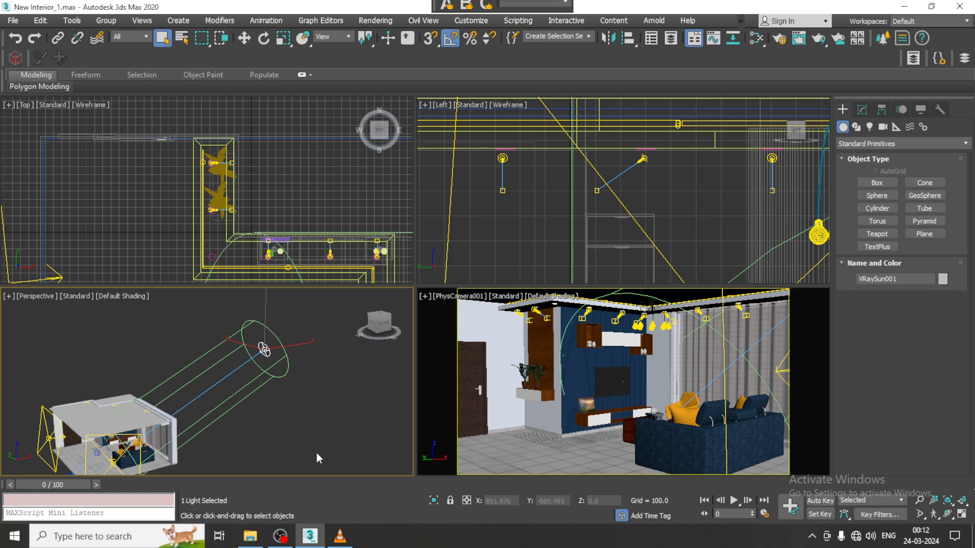
pyautogui.scroll(5, 251, 426)
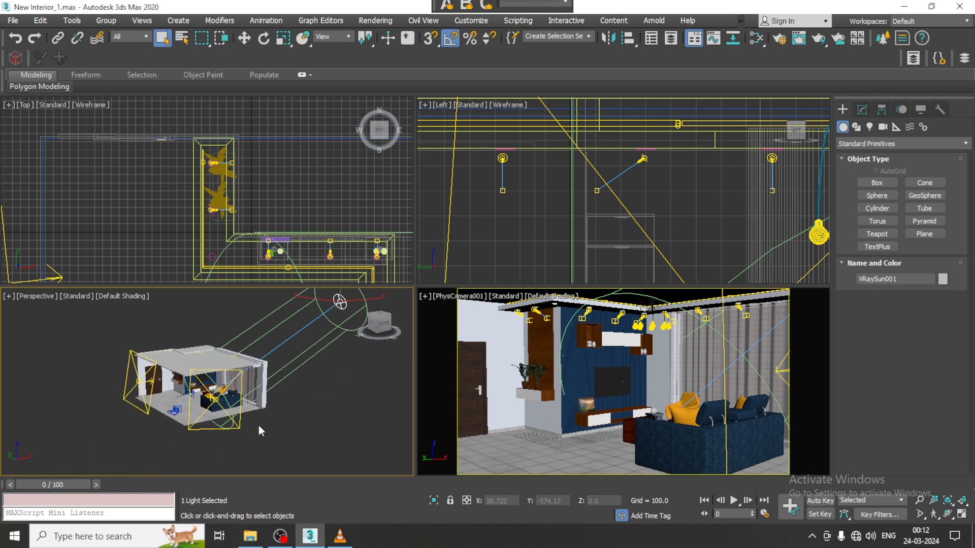
pyautogui.hotkey('alt', 'w')
pyautogui.hotkey('alt', 'w')
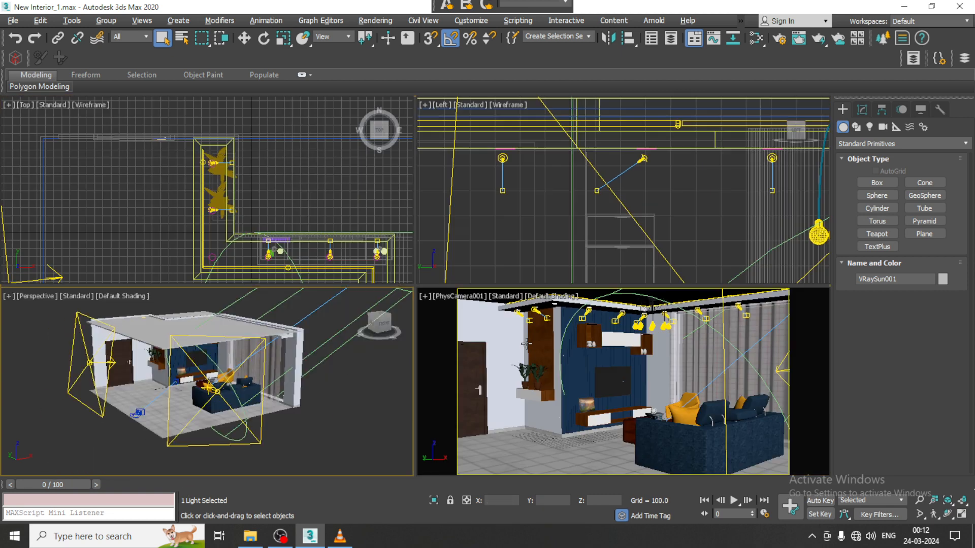
# - Place a targeted VRayPhysicalCamera in the Left view at about Y -544, Z 135, aimed into the living room from its open side
pyautogui.click(557, 337)
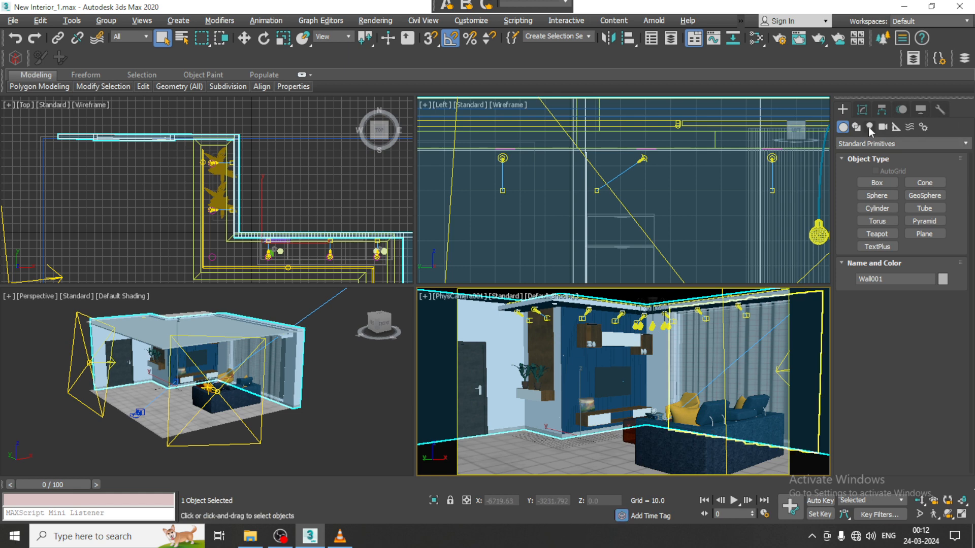
pyautogui.click(883, 127)
pyautogui.click(881, 145)
pyautogui.click(876, 167)
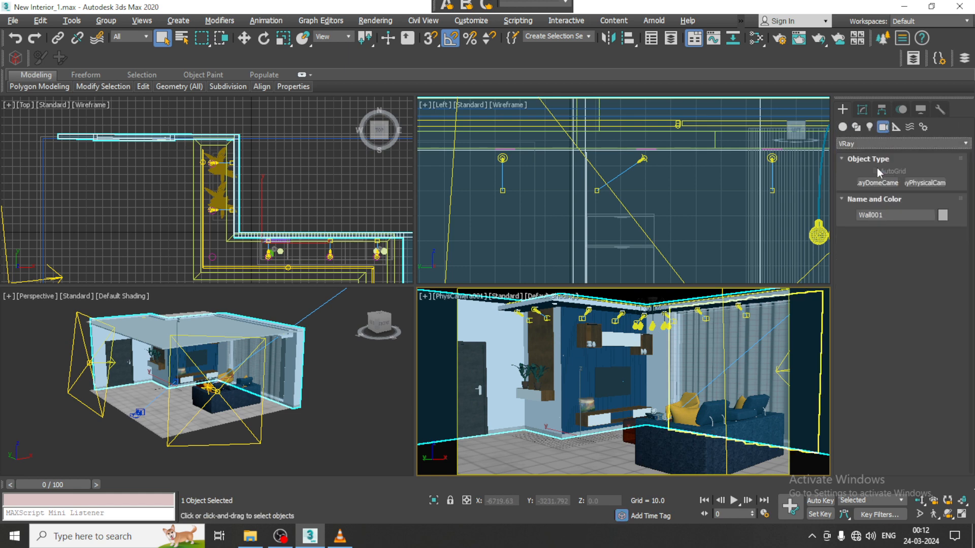
pyautogui.click(907, 183)
pyautogui.hotkey('alt', 'w')
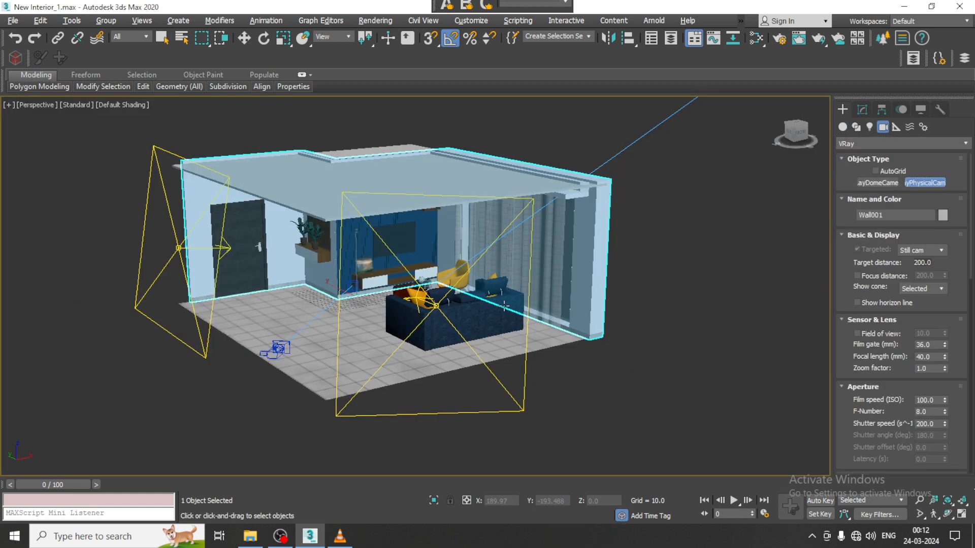
pyautogui.hotkey('alt', 'w')
pyautogui.scroll(2, 702, 192)
pyautogui.hotkey('alt', 'w')
pyautogui.scroll(-8, 702, 192)
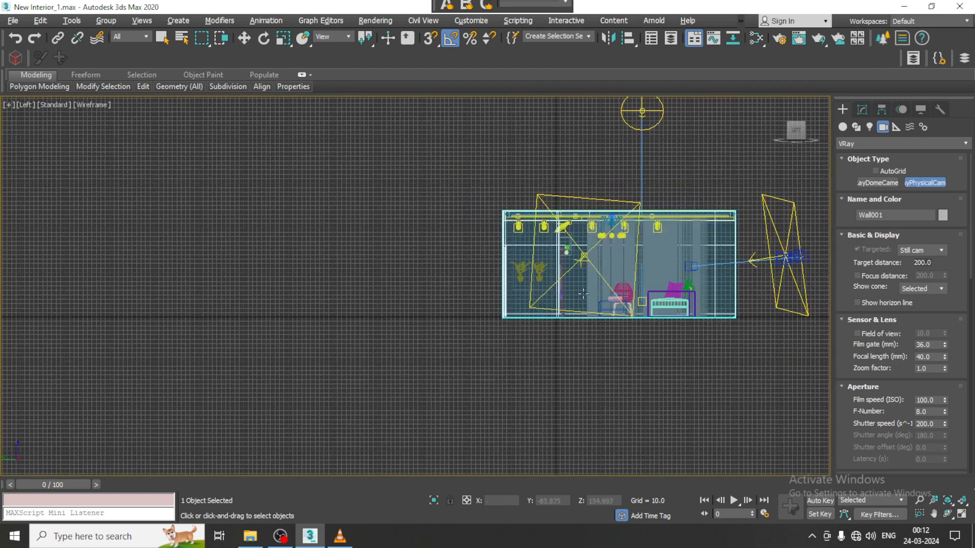
pyautogui.hotkey('alt', 'w')
pyautogui.moveTo(323, 399); pyautogui.dragTo(295, 394, button='middle')
pyautogui.moveTo(716, 214); pyautogui.dragTo(580, 219, button='middle')
pyautogui.press('f')
pyautogui.hotkey('alt', 'w')
pyautogui.moveTo(516, 202); pyautogui.dragTo(643, 230, button='middle')
pyautogui.moveTo(488, 233); pyautogui.dragTo(501, 295, button='middle')
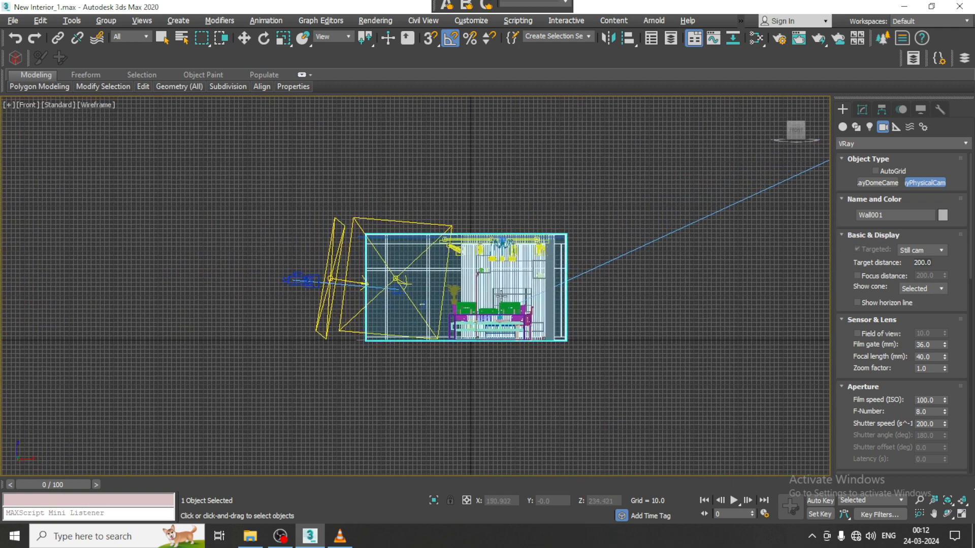
pyautogui.scroll(3, 501, 296)
pyautogui.scroll(2, 565, 319)
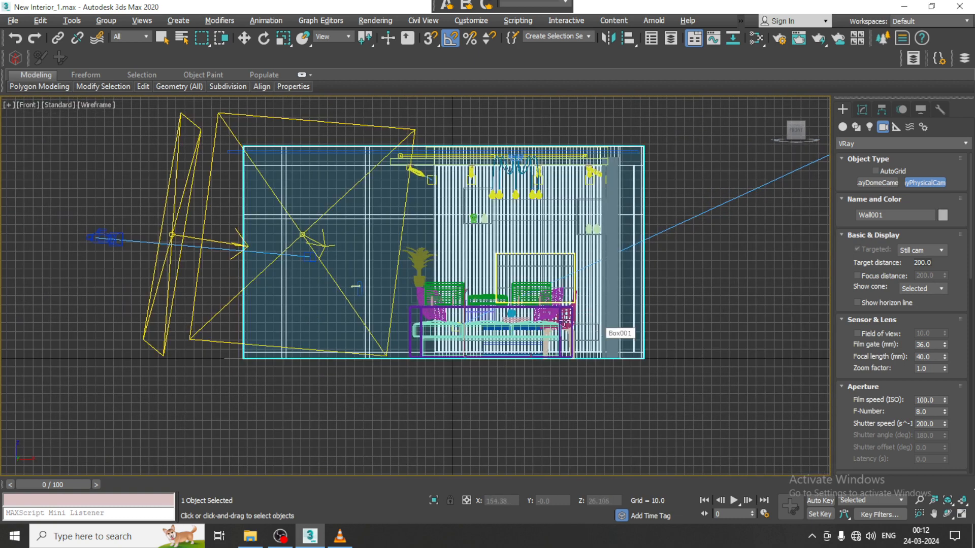
pyautogui.moveTo(565, 319); pyautogui.dragTo(599, 300, button='middle')
pyautogui.press('l')
pyautogui.scroll(4, 440, 282)
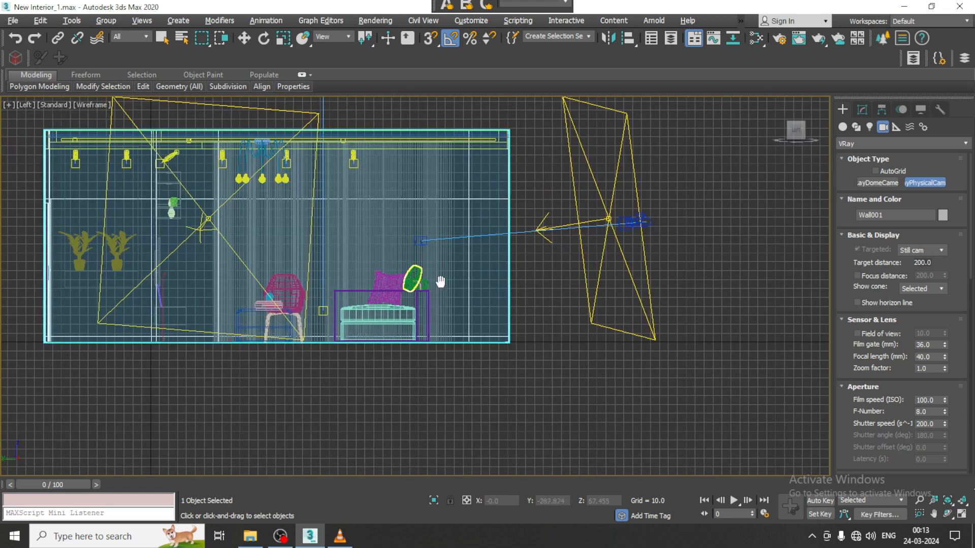
pyautogui.moveTo(440, 282); pyautogui.dragTo(544, 285, button='middle')
pyautogui.moveTo(740, 224); pyautogui.dragTo(522, 244)
pyautogui.press('w')
# - Show the scene through VRayCam001 in the Perspective view and return to the four-view layout
pyautogui.hotkey('alt', 'w')
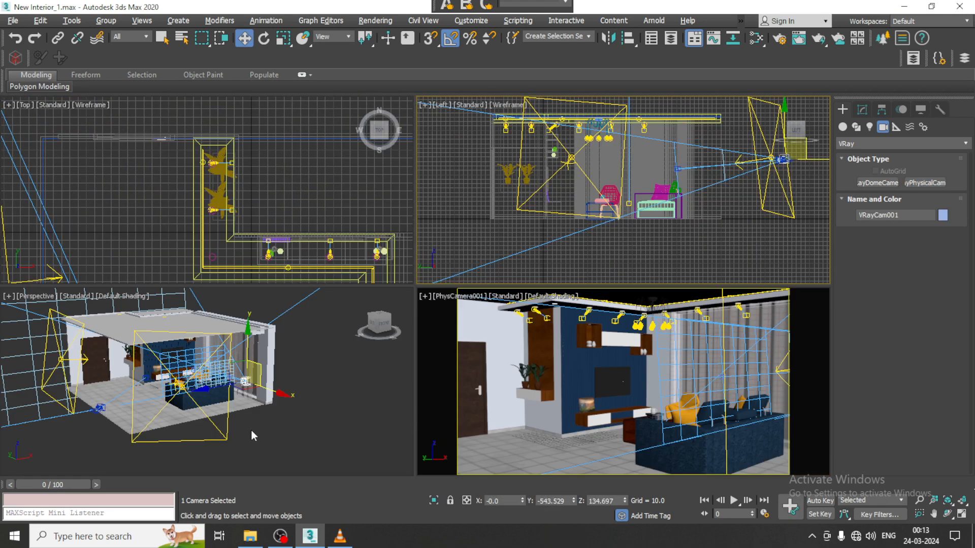
pyautogui.click(309, 431)
pyautogui.hotkey('alt', 'w')
pyautogui.press('c')
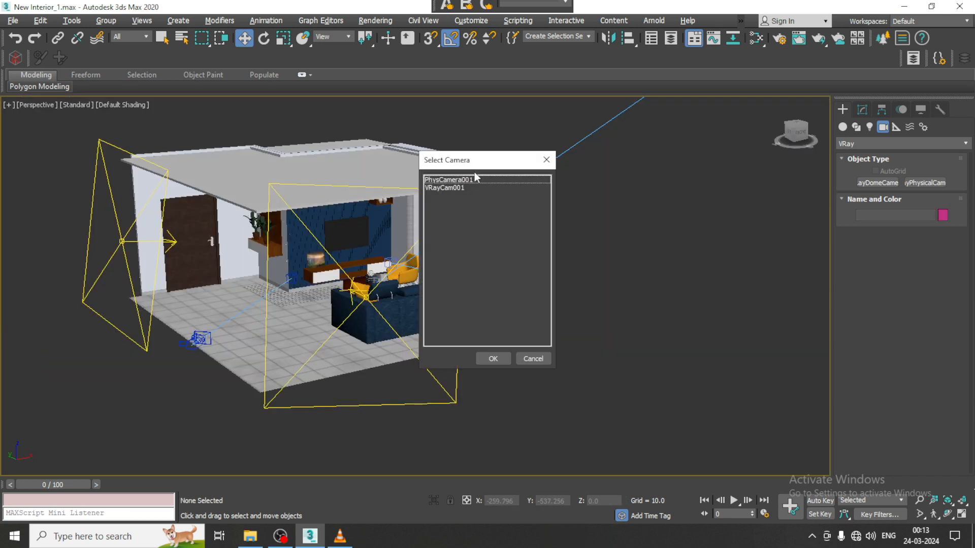
pyautogui.doubleClick(452, 188)
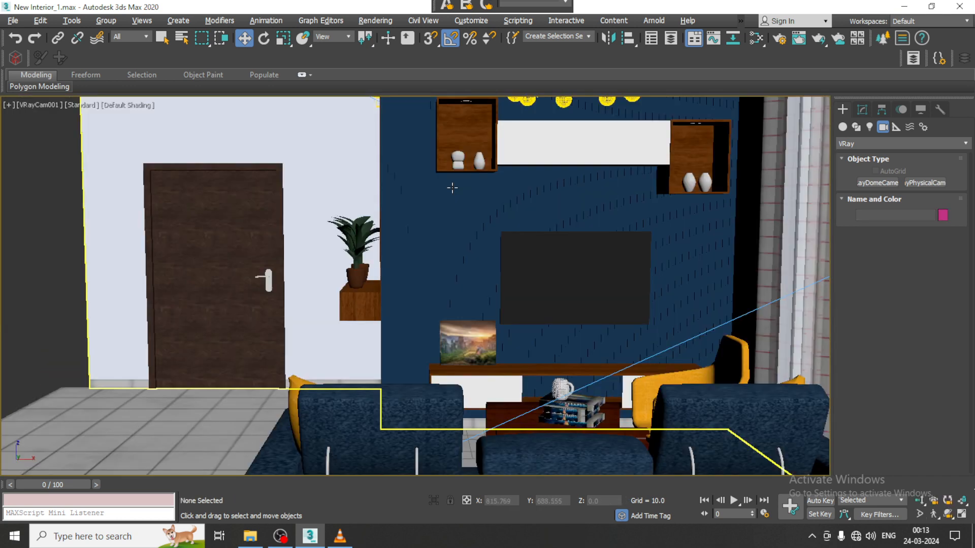
pyautogui.press('super')
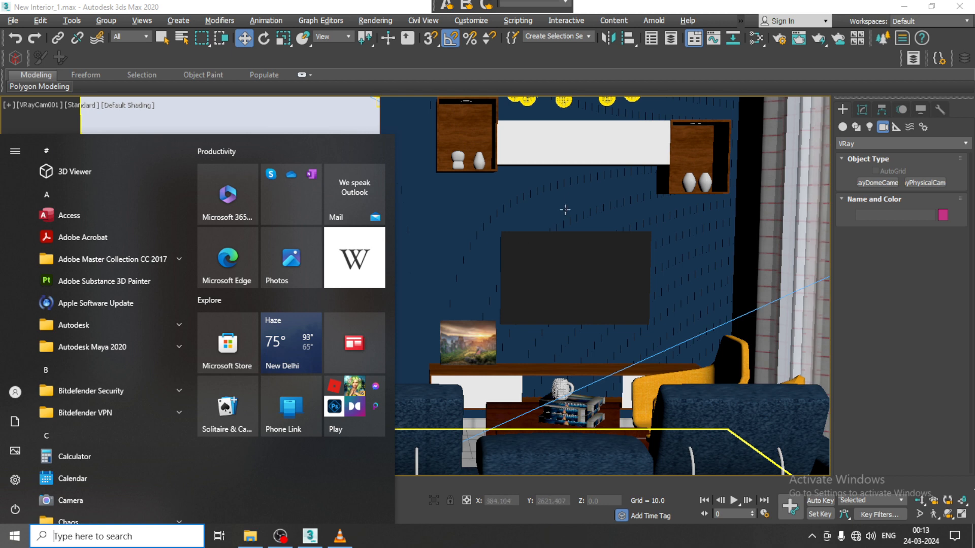
pyautogui.click(550, 320)
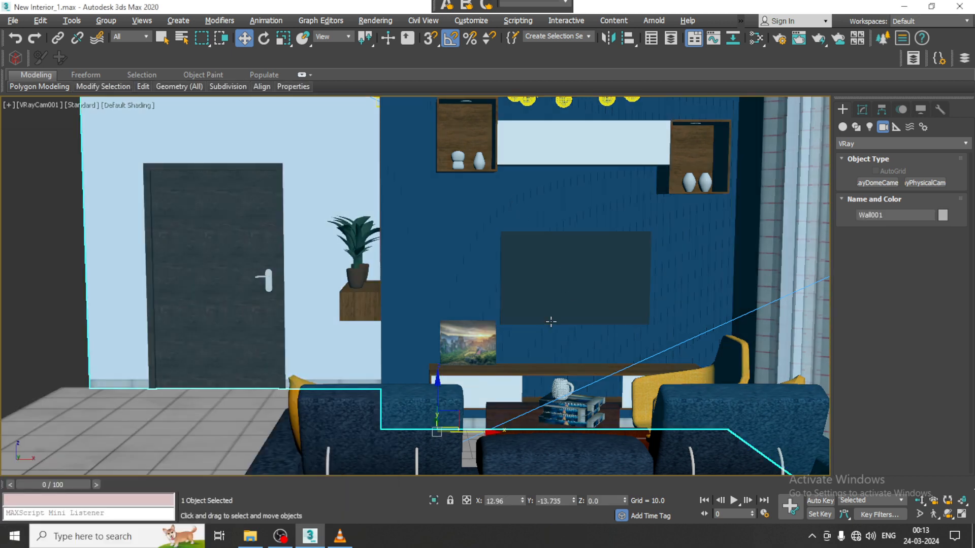
pyautogui.hotkey('alt', 'w')
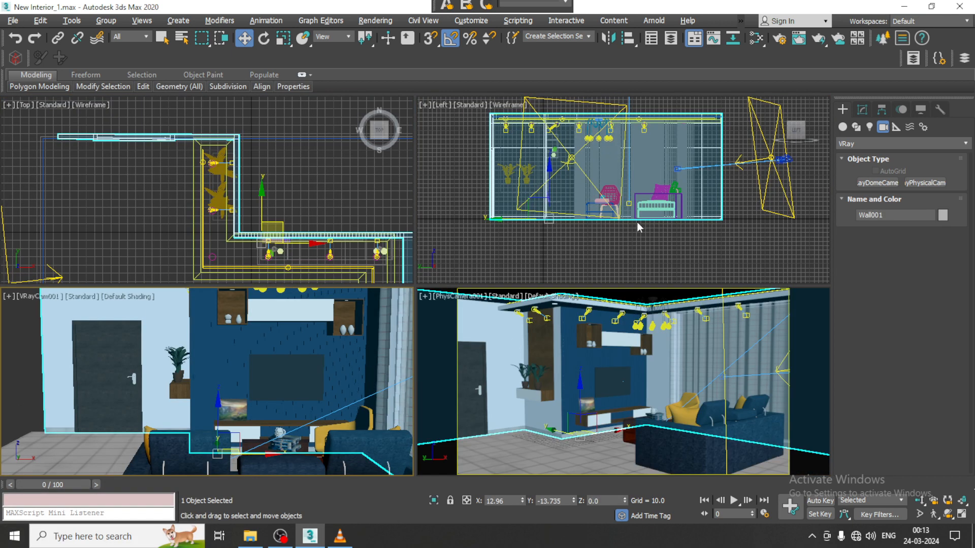
# - Change the PhysCamera001 view to Perspective so that the whole room and its cameras can be seen
pyautogui.click(529, 368)
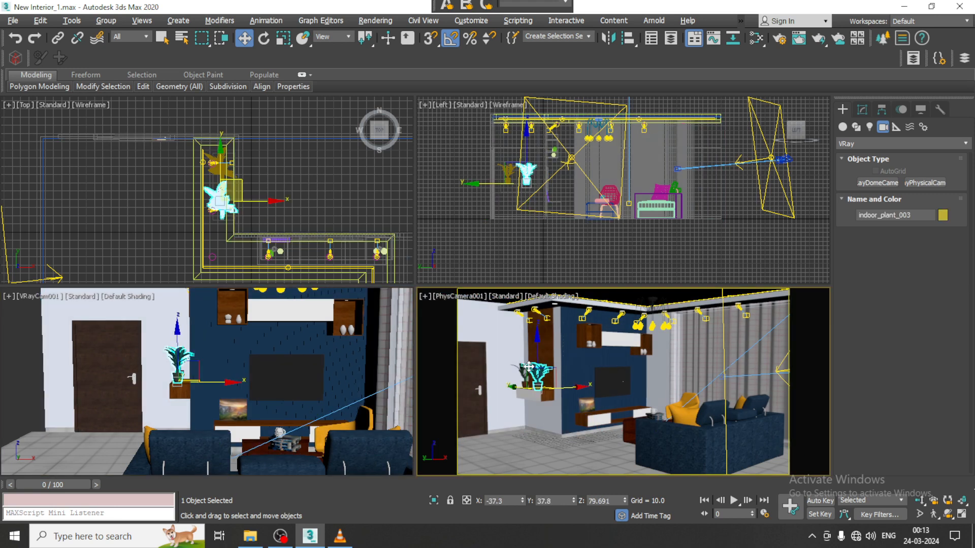
pyautogui.press('p')
pyautogui.scroll(-5, 604, 375)
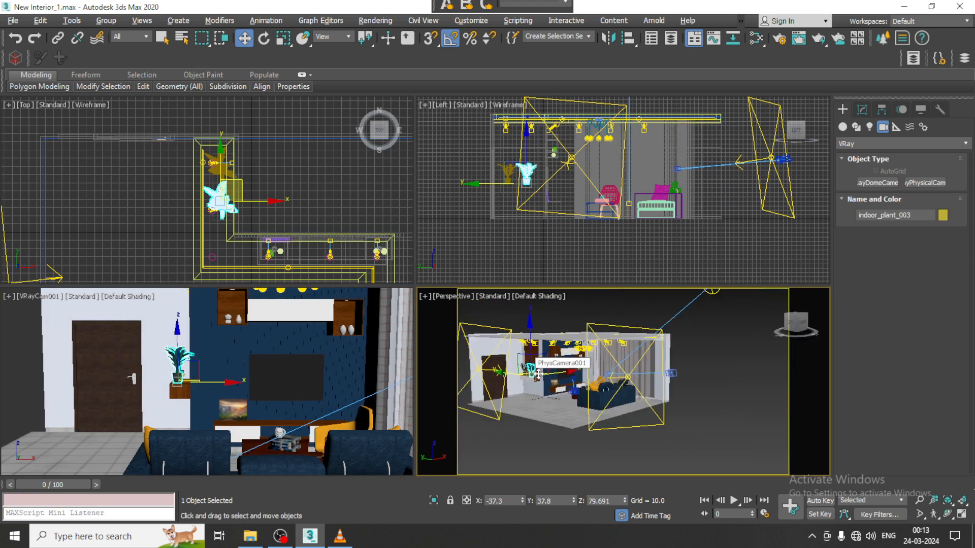
# - Move VRayCam001 to the room's open front corner, at about X -351, Y -582, Z 105
pyautogui.click(667, 374)
pyautogui.moveTo(668, 344); pyautogui.dragTo(642, 400)
pyautogui.keyDown('alt'); pyautogui.moveTo(642, 399); pyautogui.dragTo(677, 411, button='middle'); pyautogui.keyUp('alt')
pyautogui.moveTo(677, 411); pyautogui.dragTo(701, 404)
pyautogui.scroll(3, 672, 446)
pyautogui.keyDown('alt'); pyautogui.moveTo(701, 405); pyautogui.dragTo(737, 330, button='middle'); pyautogui.keyUp('alt')
pyautogui.scroll(-2, 738, 330)
pyautogui.moveTo(742, 395); pyautogui.dragTo(722, 400)
pyautogui.scroll(2, 703, 414)
pyautogui.keyDown('alt'); pyautogui.moveTo(703, 413); pyautogui.dragTo(721, 401, button='middle'); pyautogui.keyUp('alt')
pyautogui.moveTo(730, 396); pyautogui.dragTo(662, 439)
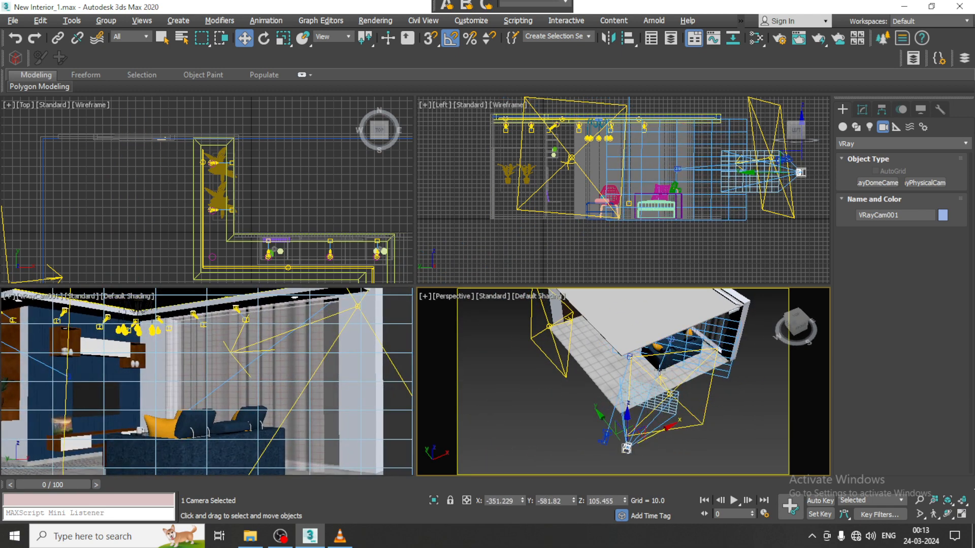
# - Move VRayCam001's target along X to about -154 so the camera takes in the door, TV wall and sofa
pyautogui.keyDown('alt'); pyautogui.moveTo(662, 423); pyautogui.dragTo(651, 384, button='middle'); pyautogui.keyUp('alt')
pyautogui.moveTo(674, 350); pyautogui.dragTo(623, 358, button='middle')
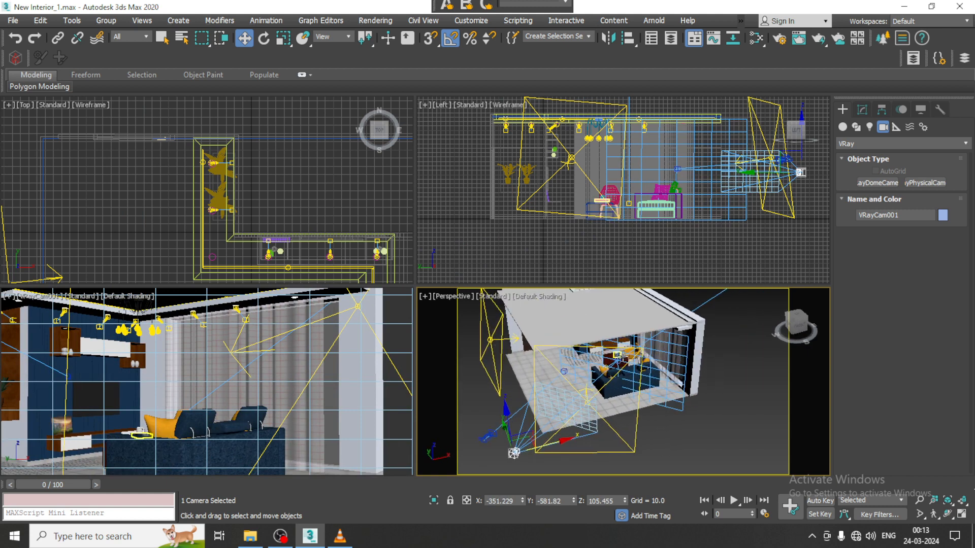
pyautogui.scroll(3, 623, 359)
pyautogui.click(611, 357)
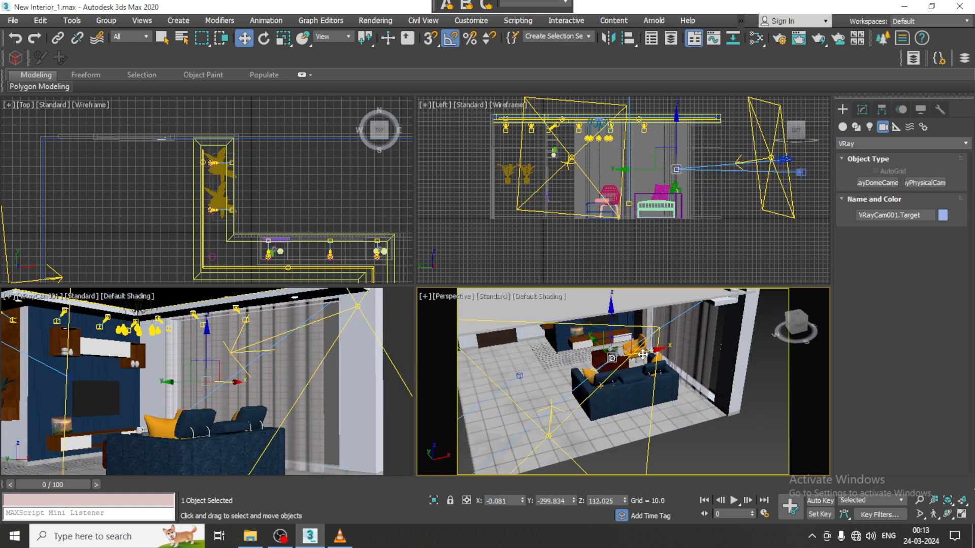
pyautogui.moveTo(639, 353); pyautogui.dragTo(557, 386)
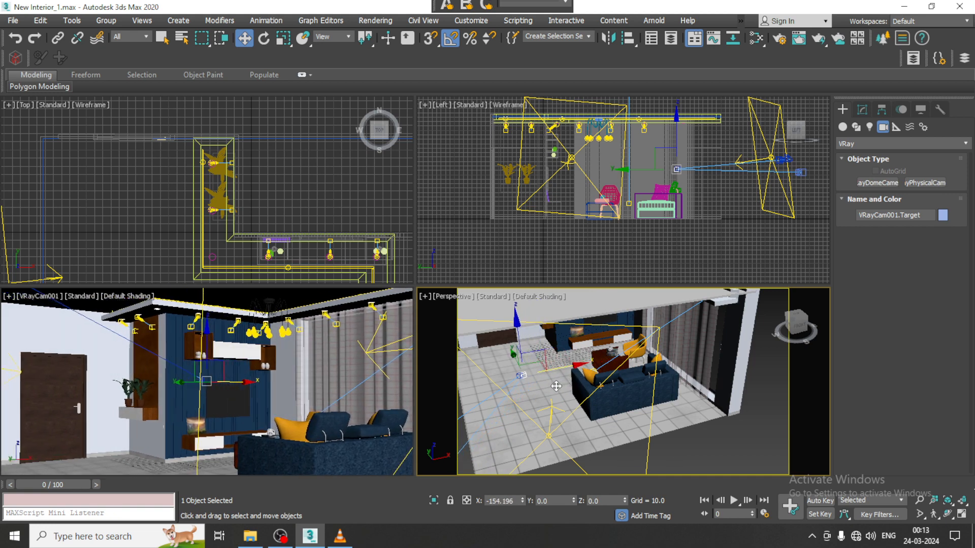
# - Raise VRayCam001 to a height of about Z 120
pyautogui.moveTo(594, 421); pyautogui.dragTo(599, 330, button='middle')
pyautogui.scroll(-4, 573, 374)
pyautogui.keyDown('alt'); pyautogui.moveTo(571, 370); pyautogui.dragTo(564, 351, button='middle'); pyautogui.keyUp('alt')
pyautogui.moveTo(565, 351); pyautogui.dragTo(582, 399, button='middle')
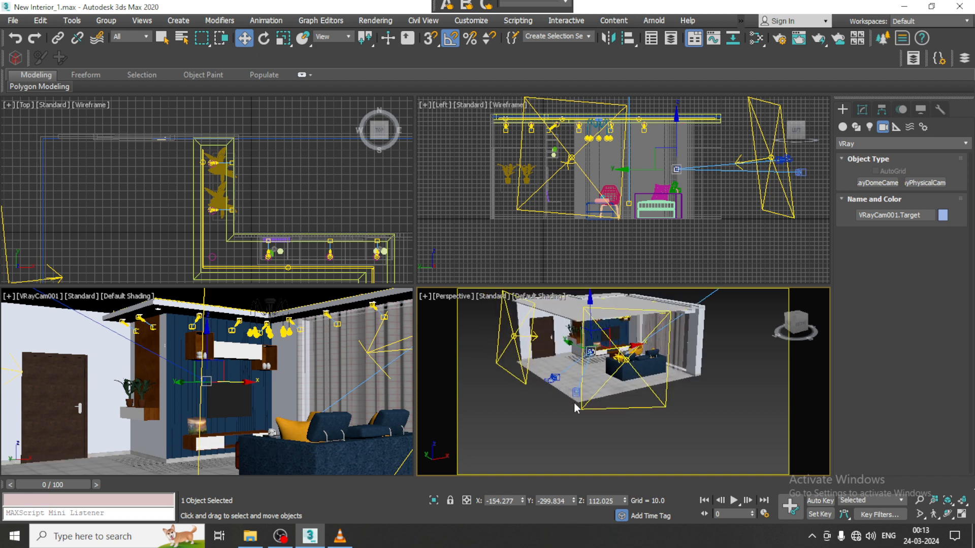
pyautogui.click(576, 392)
pyautogui.moveTo(579, 351); pyautogui.dragTo(568, 344)
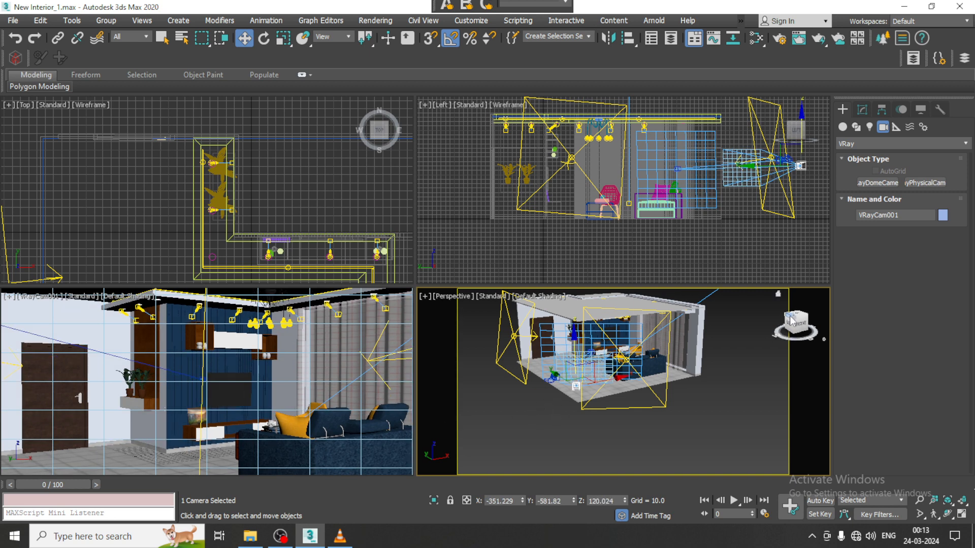
pyautogui.scroll(2, 733, 437)
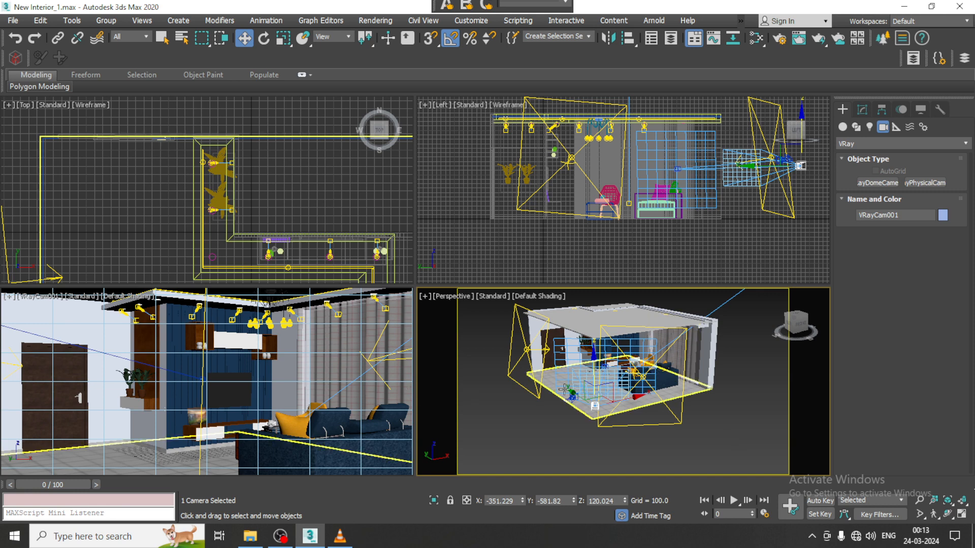
# - Run a V-Ray test render of the maximized VRayCam001 view and close the frame buffer
pyautogui.rightClick(248, 324)
pyautogui.hotkey('alt', 'w')
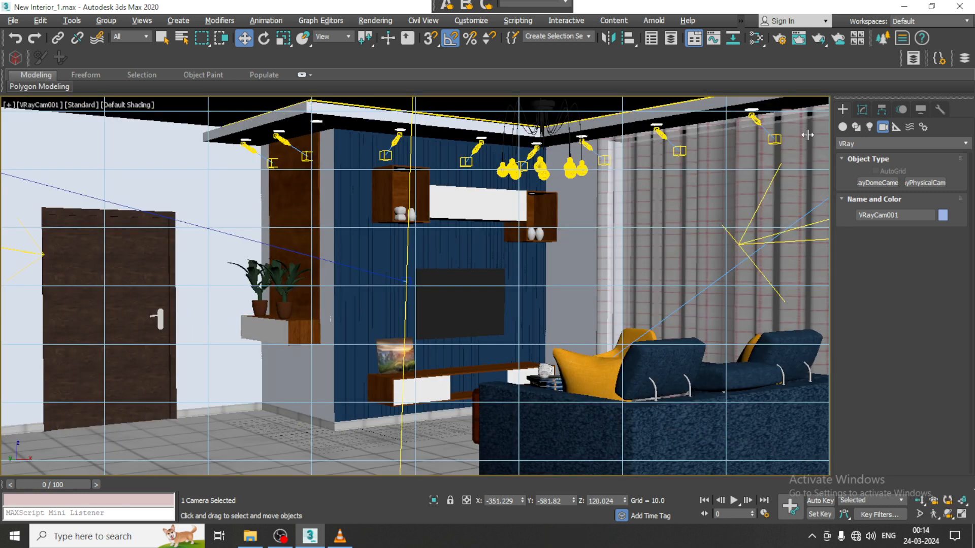
pyautogui.click(375, 20)
pyautogui.click(378, 42)
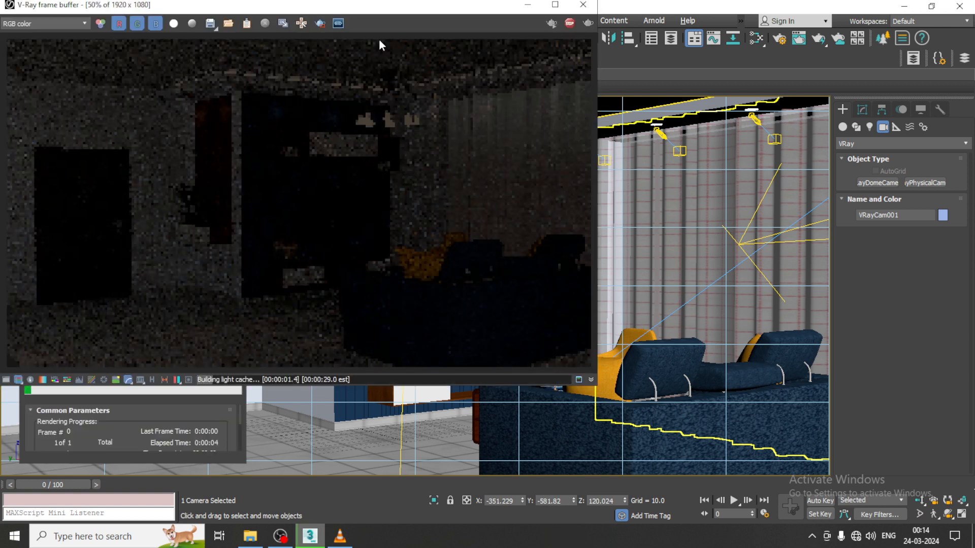
pyautogui.click(584, 6)
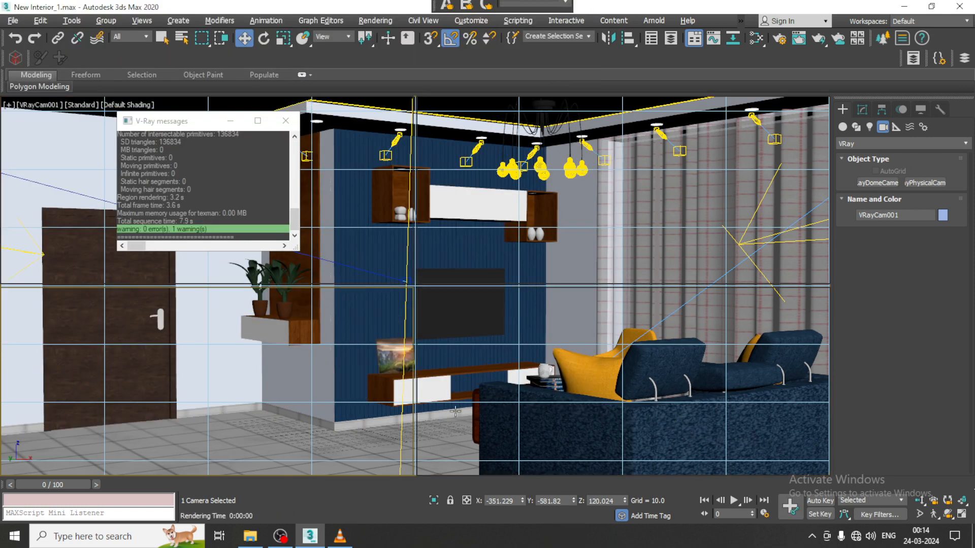
# - Set VRayCam001's film speed (ISO) to 10 in the Aperture settings
pyautogui.hotkey('alt', 'w')
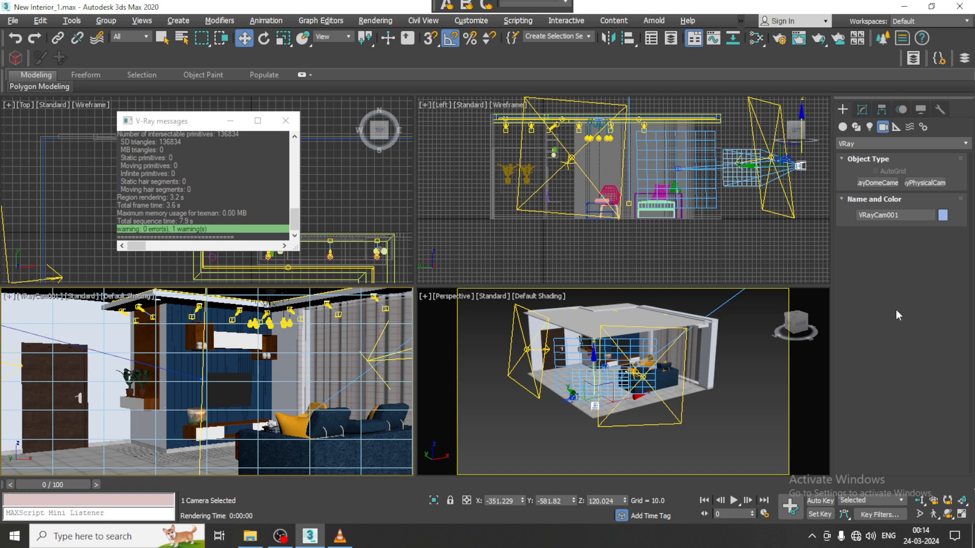
pyautogui.click(861, 110)
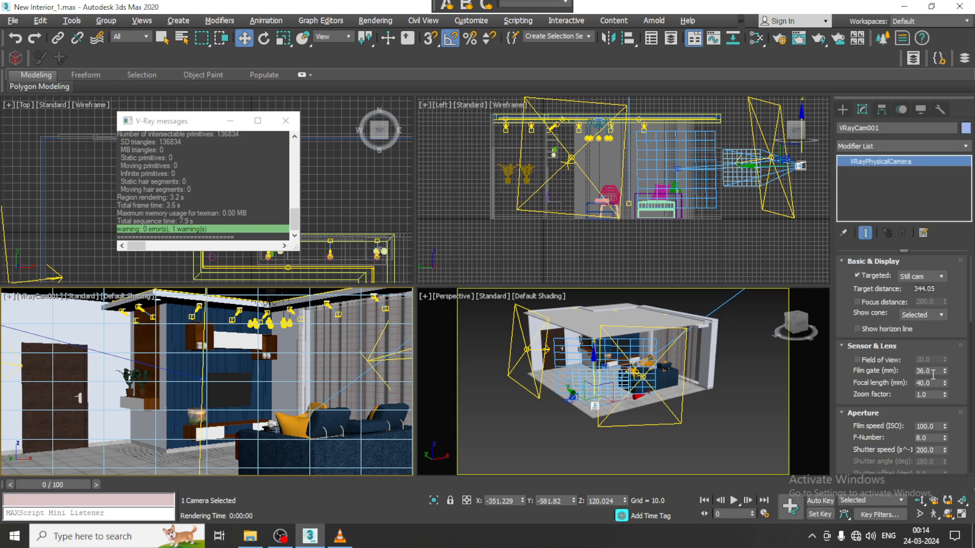
pyautogui.doubleClick(937, 450)
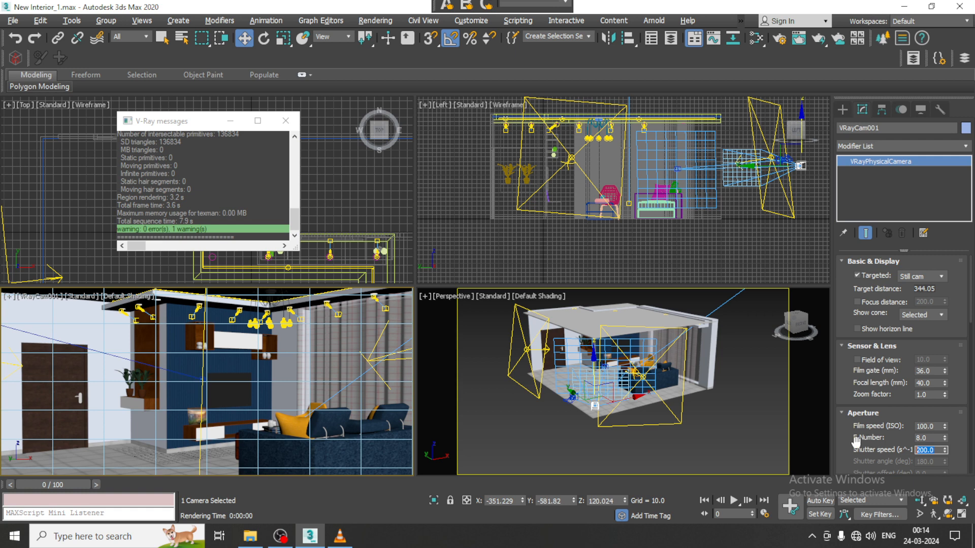
pyautogui.doubleClick(935, 427)
pyautogui.write('12')
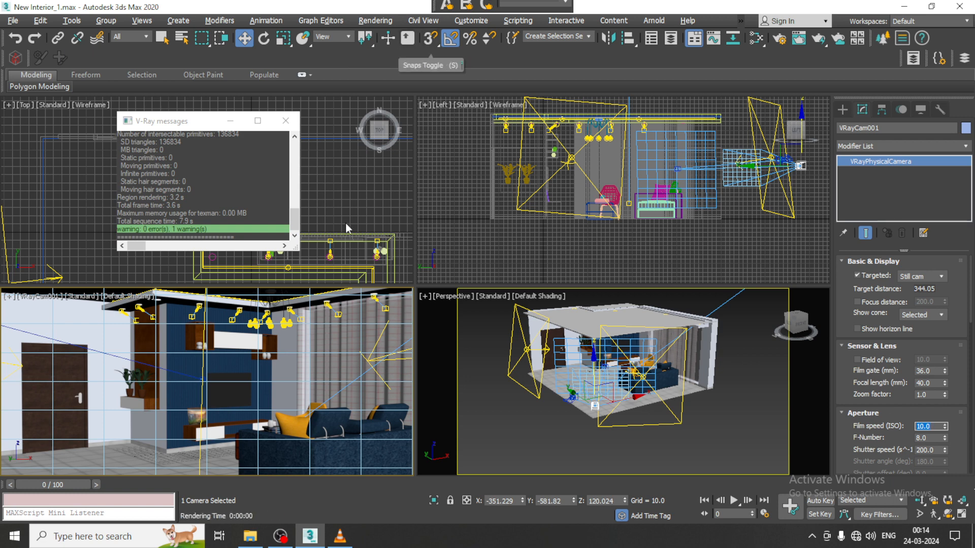
pyautogui.click(226, 410)
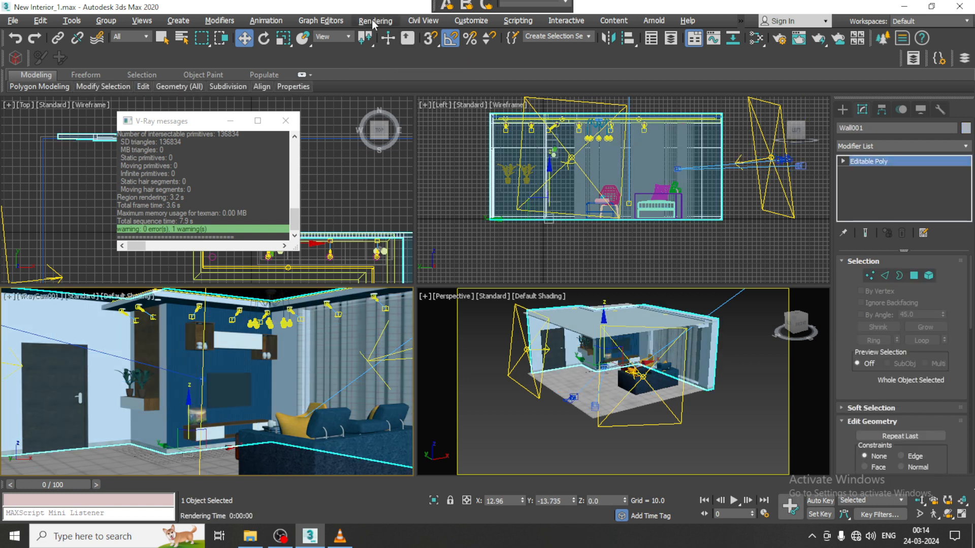
# - Run a V-Ray test render of the VRayCam001 view and close the frame buffer
pyautogui.click(375, 22)
pyautogui.click(382, 40)
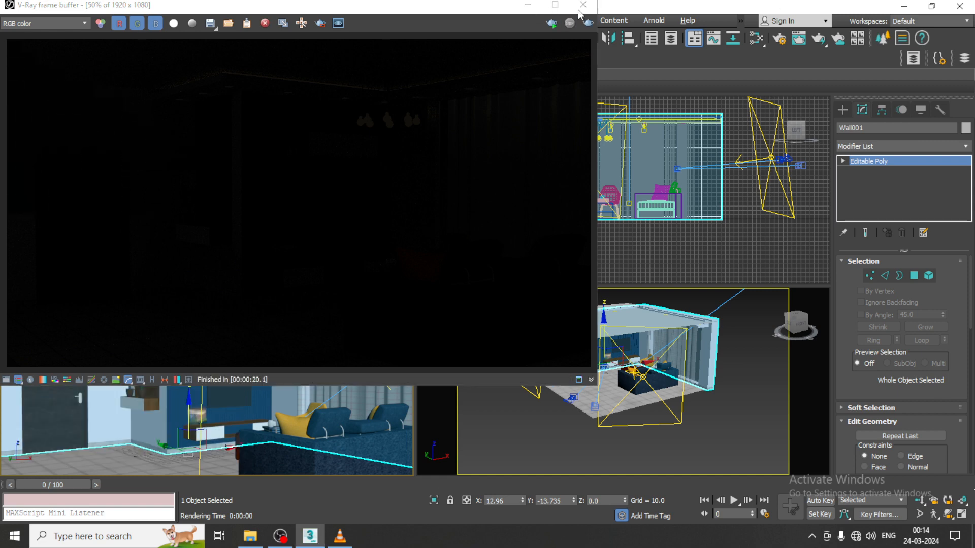
pyautogui.click(582, 5)
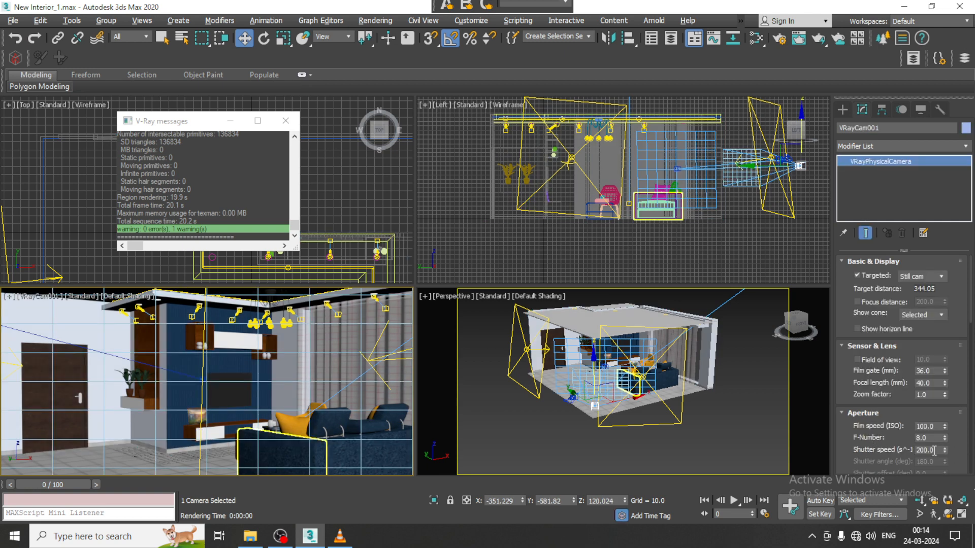
# - Start a V-Ray test render of the VRayCam001 view to check its brightness, stop it early and close the frame buffer
pyautogui.click(258, 435)
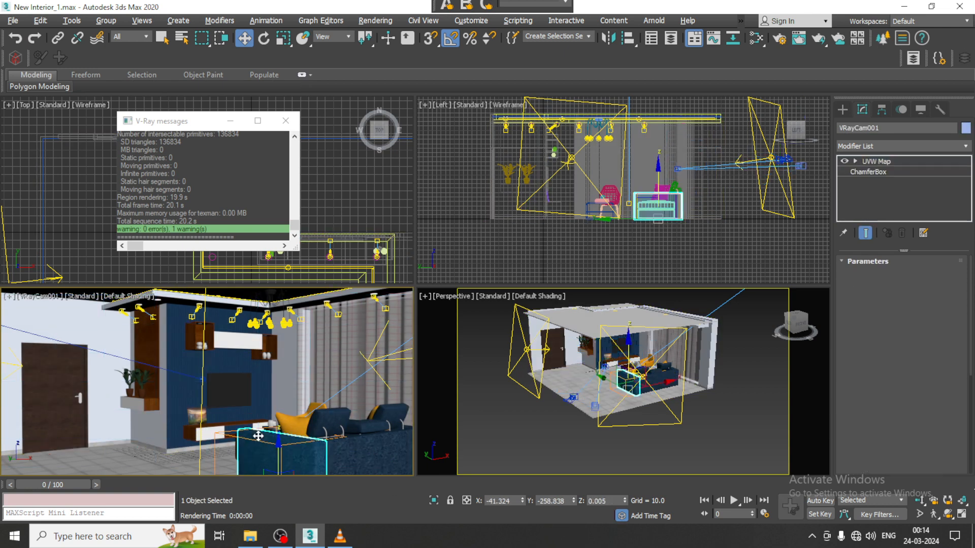
pyautogui.hotkey('alt', 'w')
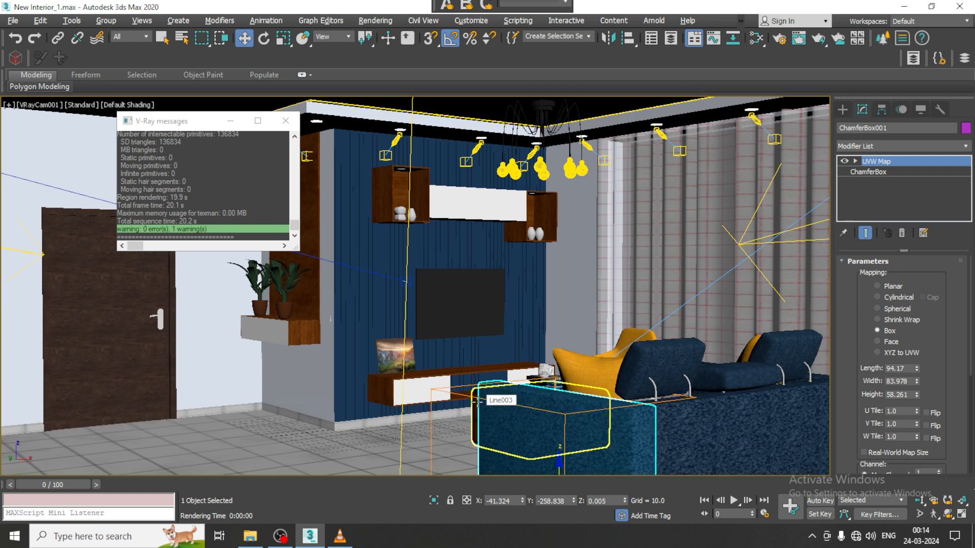
pyautogui.hotkey('alt', 'w')
pyautogui.click(375, 21)
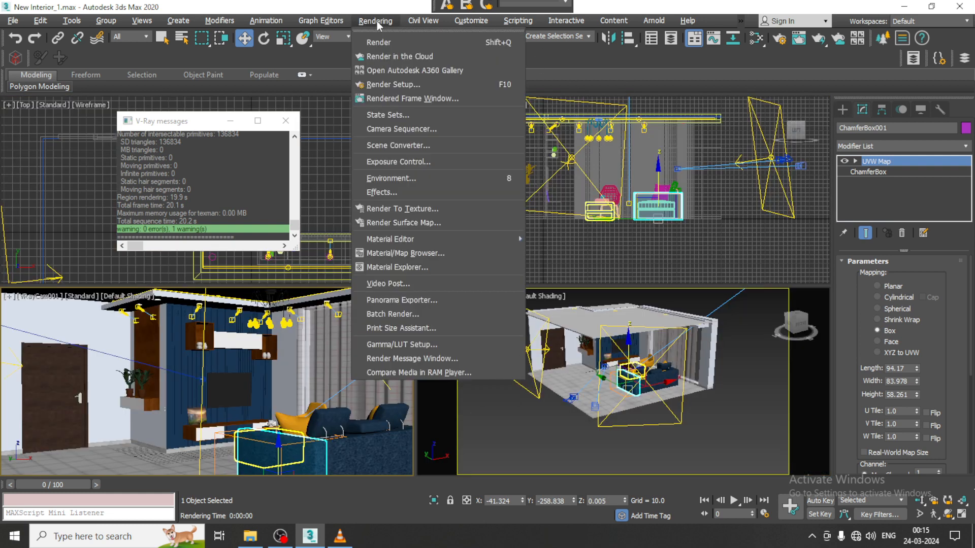
pyautogui.click(387, 40)
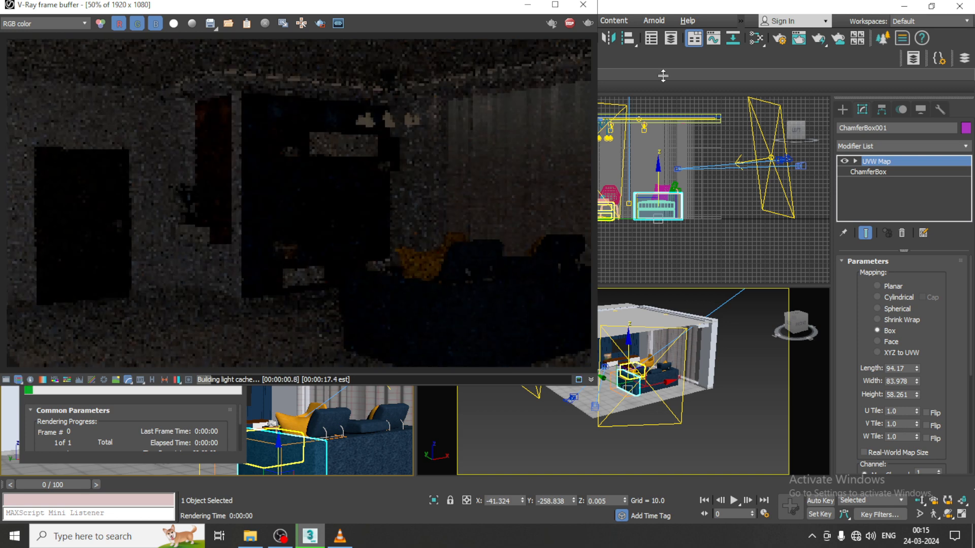
pyautogui.press('Escape')
pyautogui.click(582, 5)
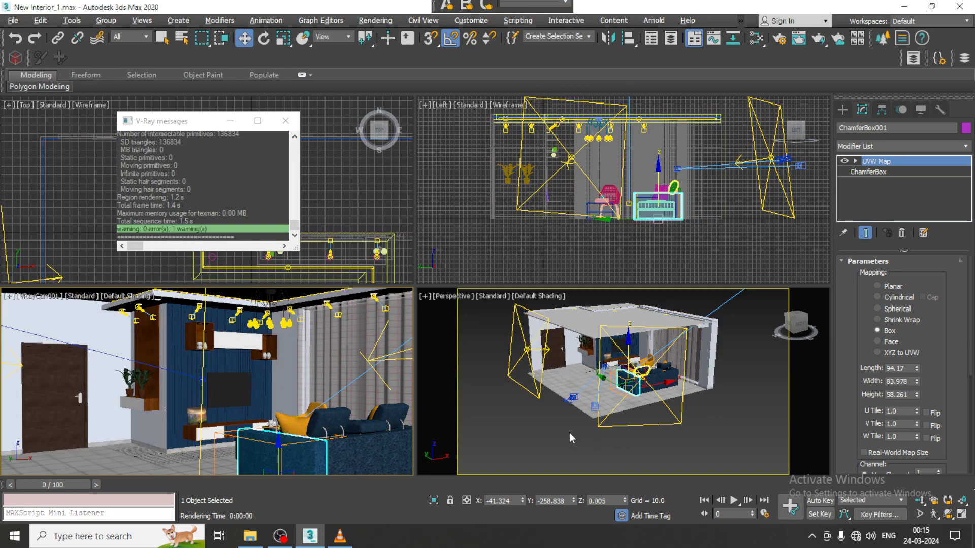
# - Set VRayCam001's shutter speed to 15 in the Aperture settings
pyautogui.click(573, 398)
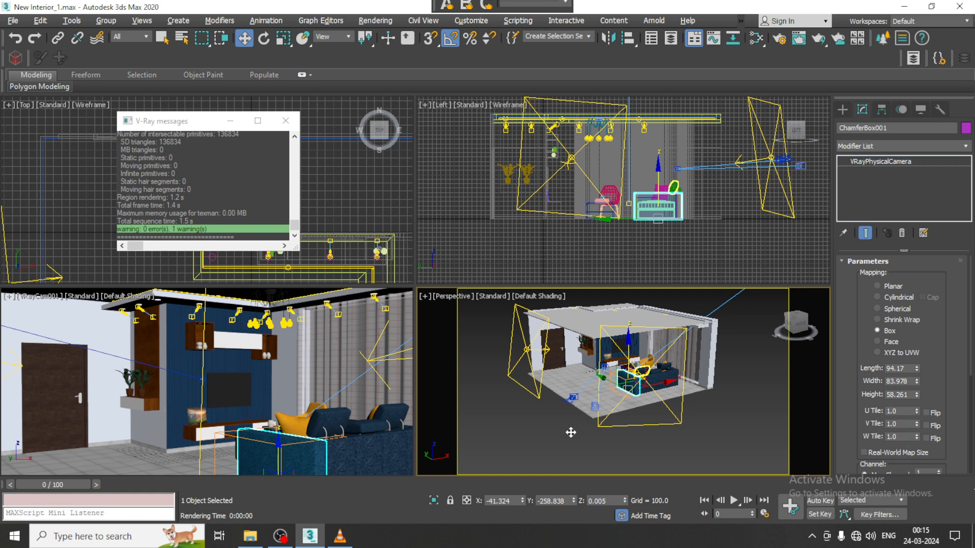
pyautogui.click(571, 432)
pyautogui.click(592, 405)
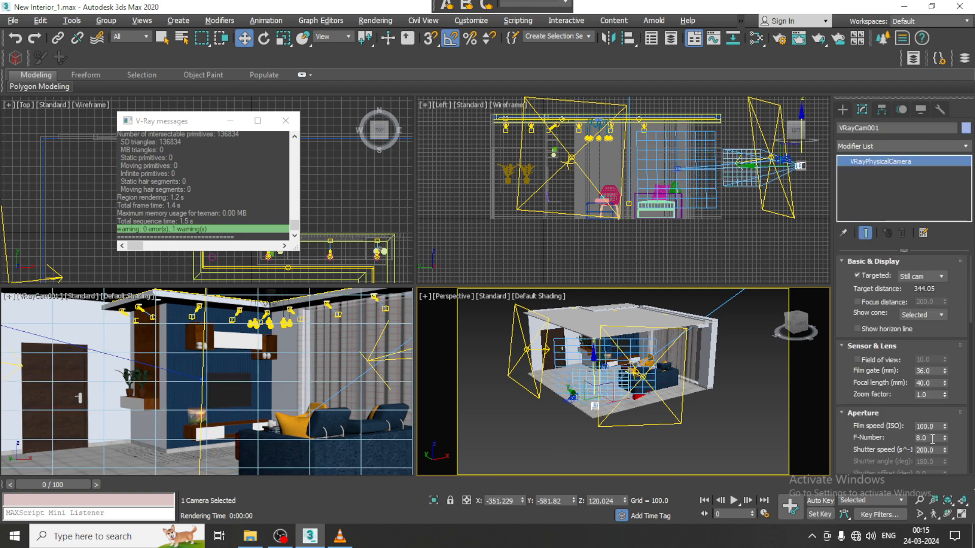
pyautogui.doubleClick(935, 450)
pyautogui.write('15')
# - Run a V-Ray test render of the camera view with the shutter speed of 15
pyautogui.click(186, 344)
pyautogui.hotkey('ctrl', 'z')
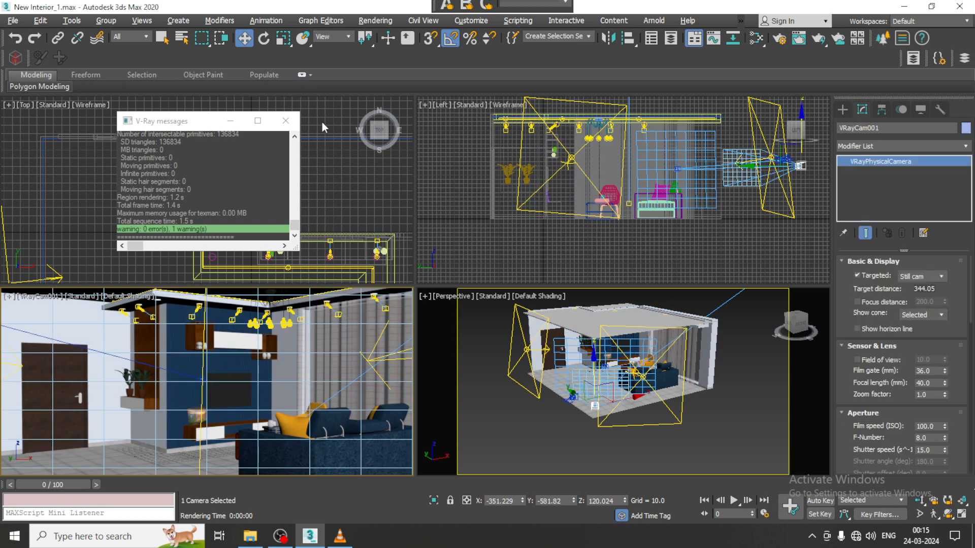
pyautogui.click(377, 19)
pyautogui.click(385, 43)
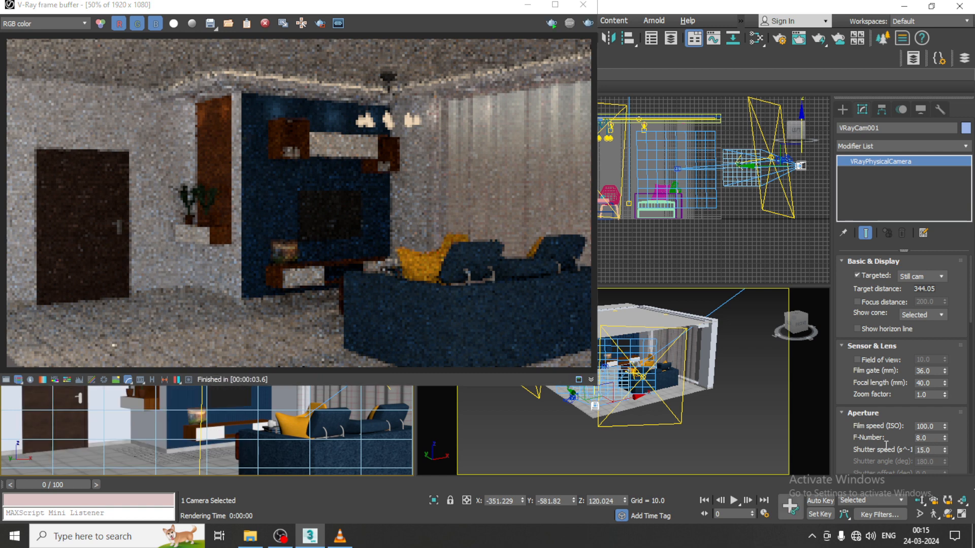
# - Set VRayCam001's shutter speed to 5 and render the view again
pyautogui.doubleClick(938, 450)
pyautogui.write('5.0')
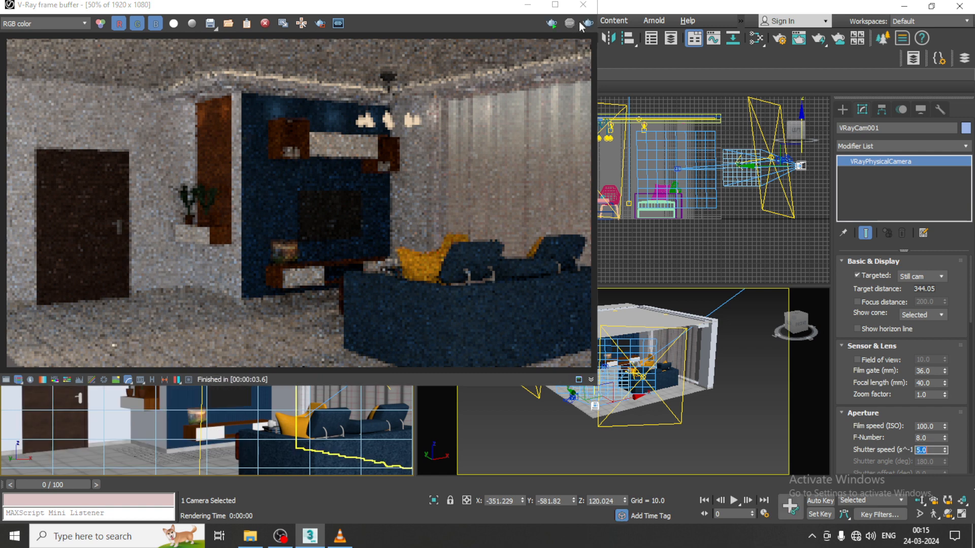
pyautogui.click(586, 23)
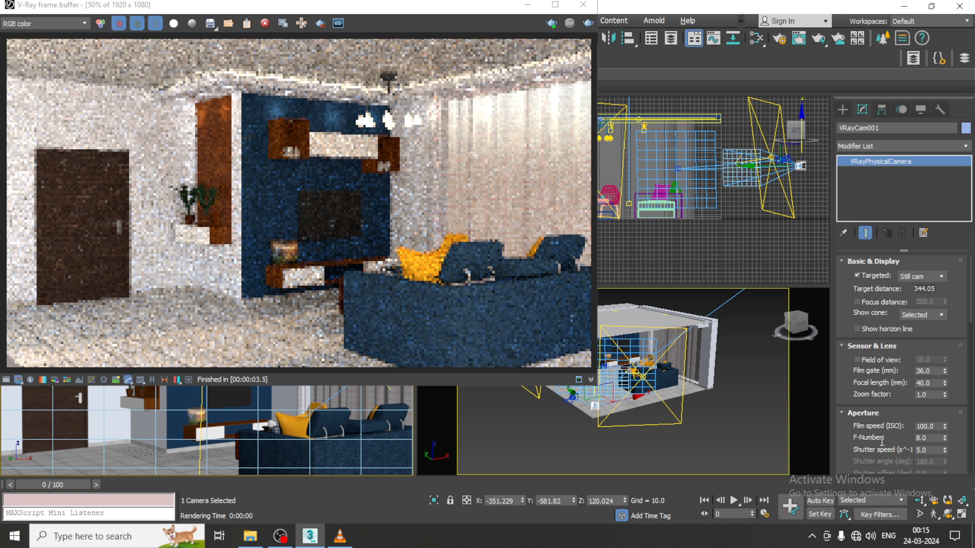
# - Set VRayCam001's shutter speed to 10 and render the view again
pyautogui.doubleClick(934, 449)
pyautogui.write('10')
pyautogui.press('Return')
pyautogui.click(589, 24)
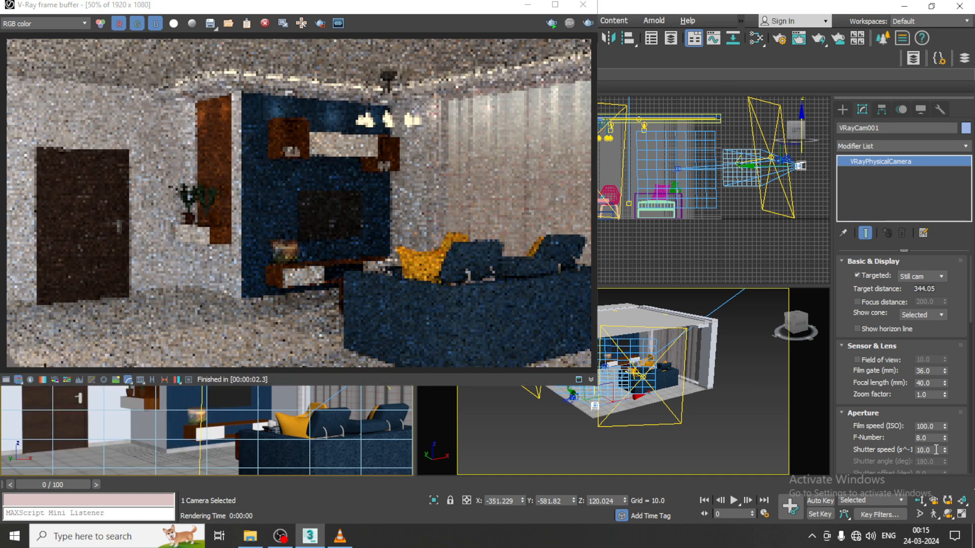
# - Set VRayCam001's shutter speed to 8 and render the view again
pyautogui.moveTo(934, 454); pyautogui.dragTo(910, 452)
pyautogui.write('8.0')
pyautogui.click(589, 24)
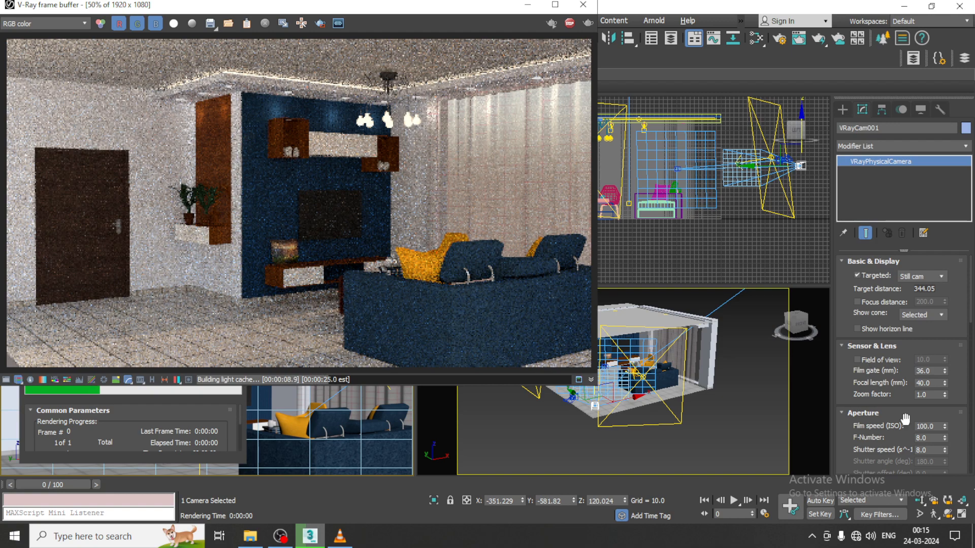
# - Review VRayCam001's parameters from the sensor, aperture and exposure settings to bokeh effects and distortion, and minimize the frame buffer
pyautogui.moveTo(905, 418); pyautogui.dragTo(918, 170)
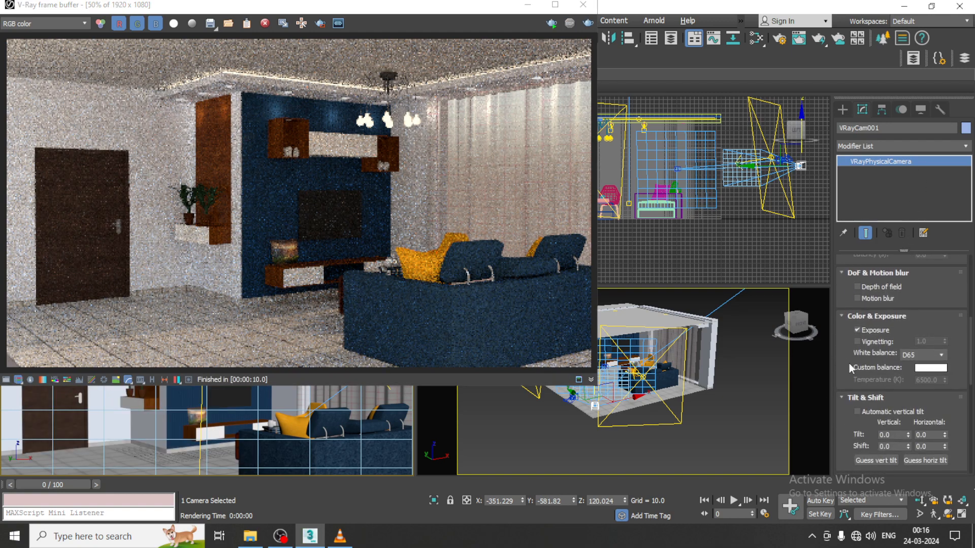
pyautogui.scroll(-3, 851, 369)
pyautogui.scroll(6, 863, 406)
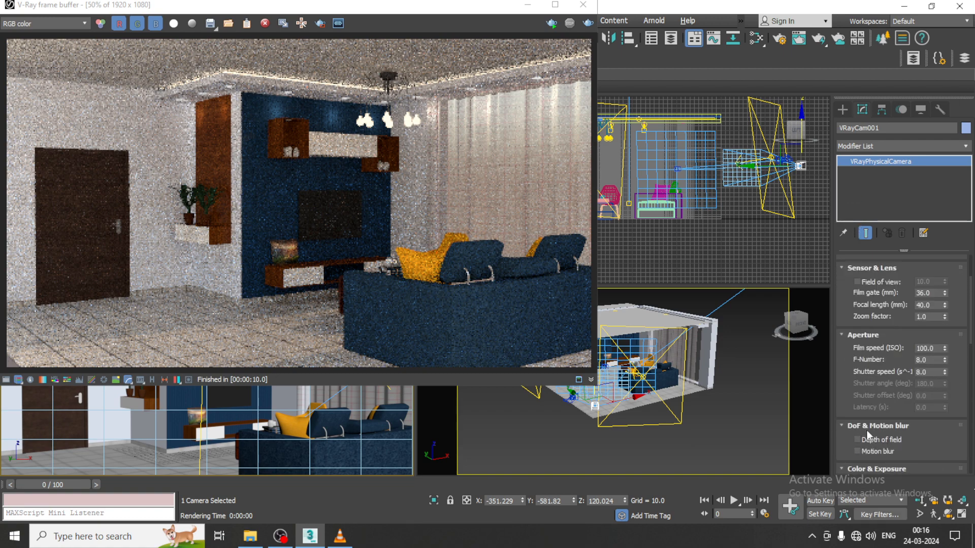
pyautogui.moveTo(846, 306); pyautogui.dragTo(857, 217)
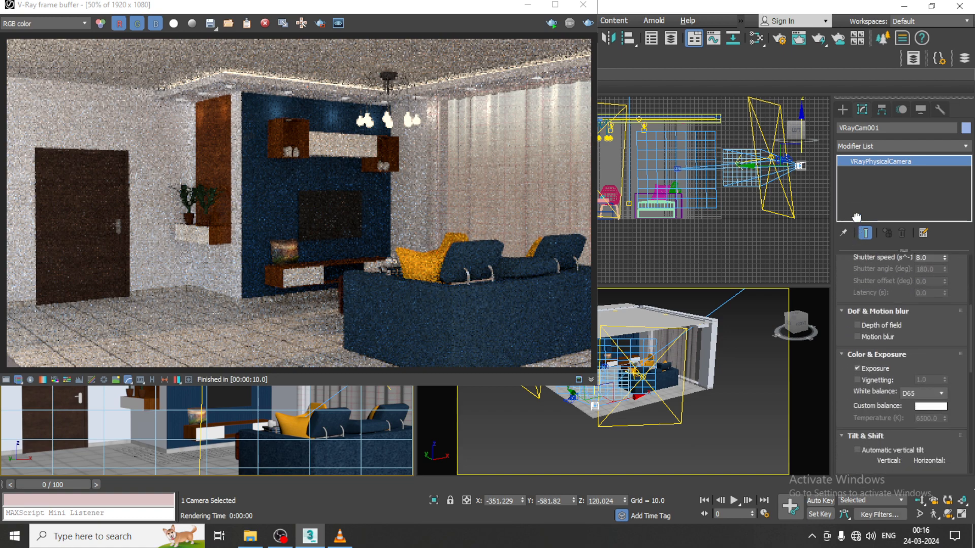
pyautogui.scroll(-5, 847, 376)
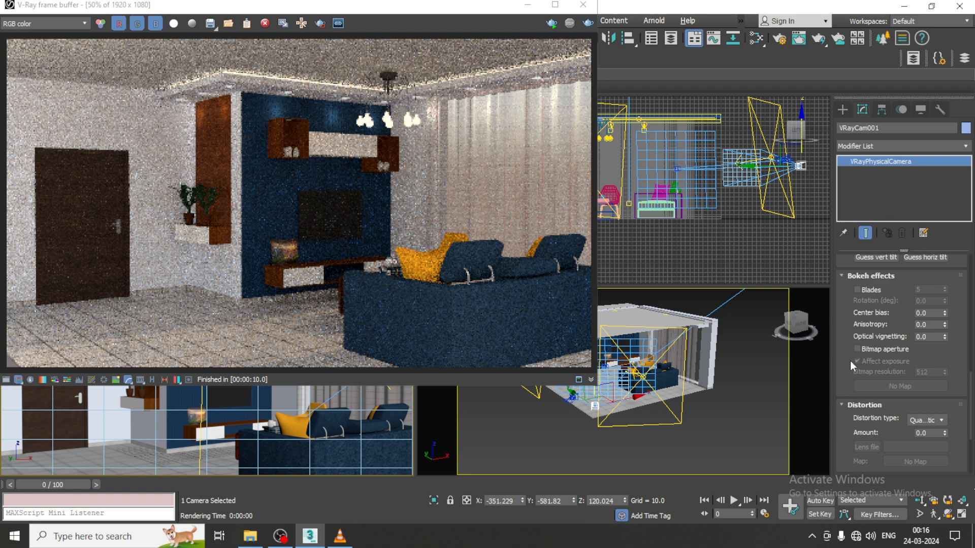
pyautogui.scroll(-3, 851, 365)
pyautogui.scroll(6, 852, 365)
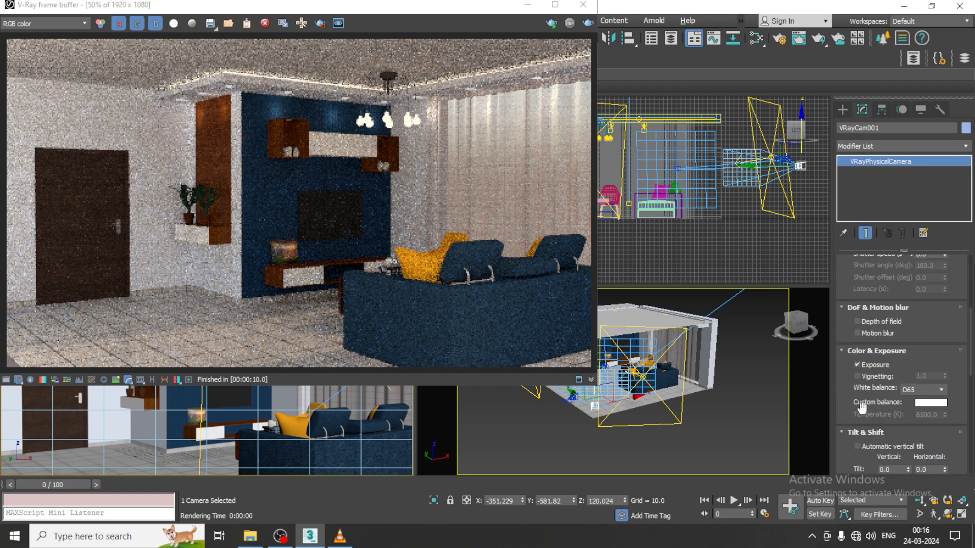
pyautogui.scroll(5, 852, 350)
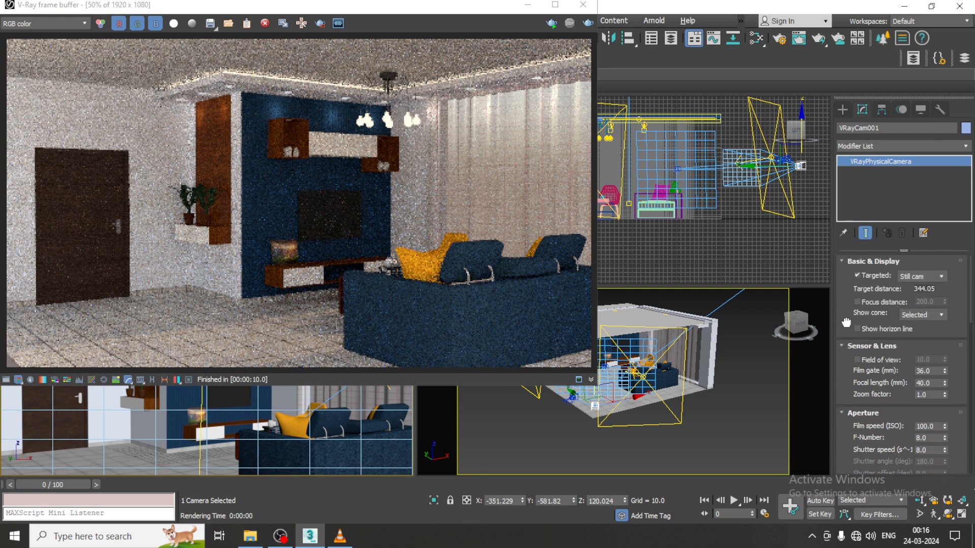
pyautogui.scroll(-3, 858, 355)
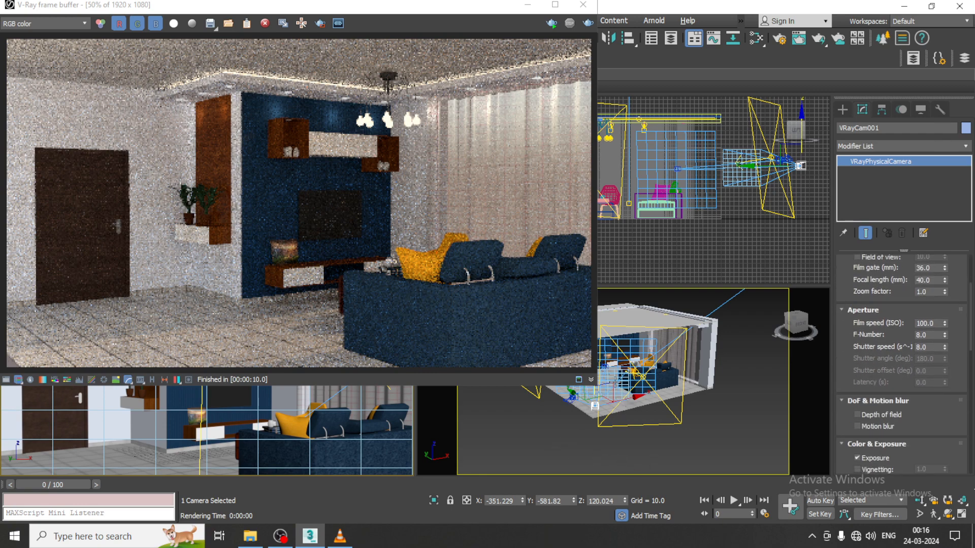
pyautogui.click(527, 5)
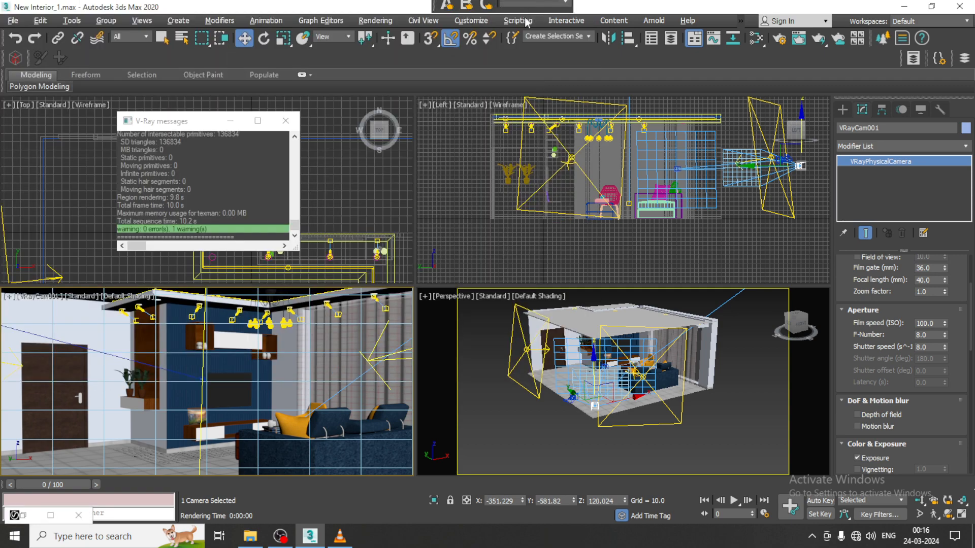
# - Try moving VRayCam001 along X to about -338 and undo the move
pyautogui.rightClick(634, 397)
pyautogui.moveTo(633, 397); pyautogui.dragTo(638, 396)
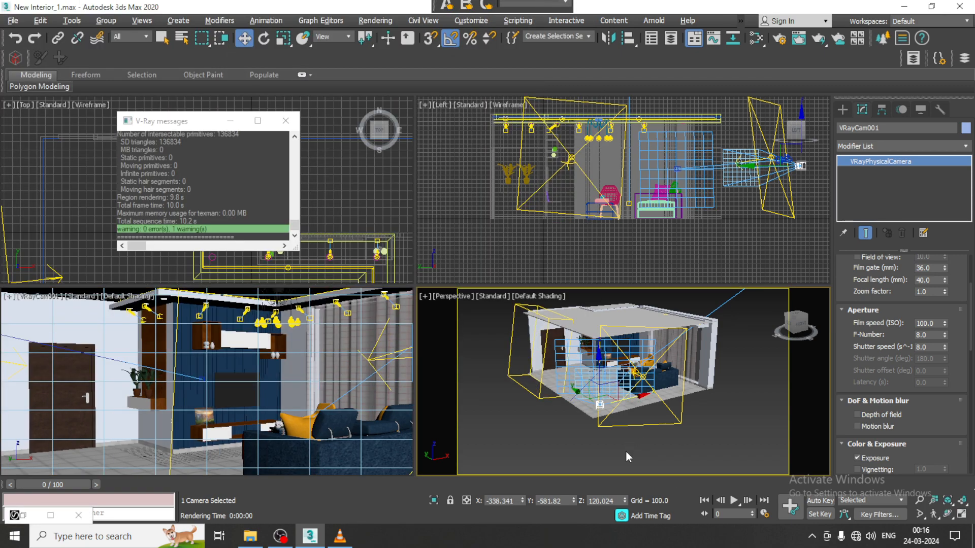
pyautogui.hotkey('ctrl', 'z')
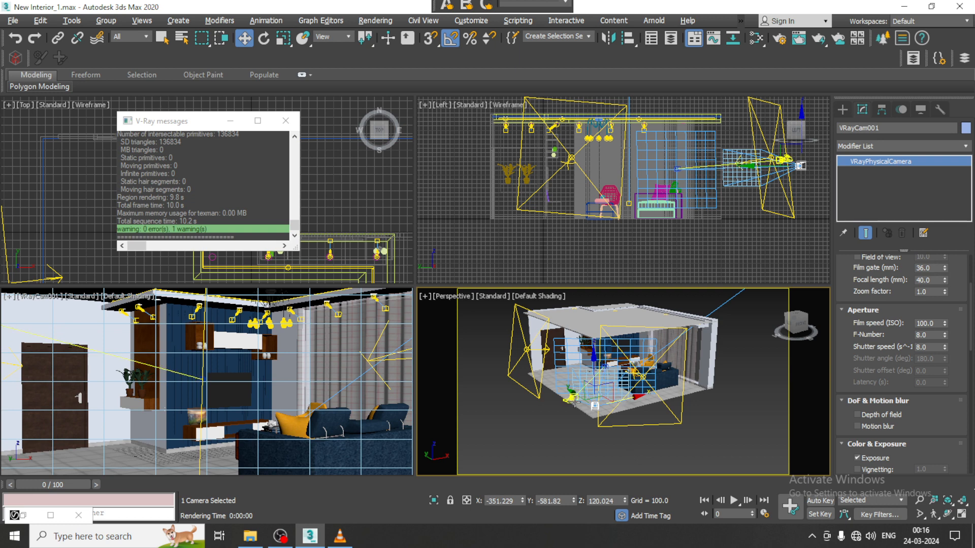
# - Look through PhysCamera001's lens, focus, shutter and exposure parameters and deselect it
pyautogui.click(595, 406)
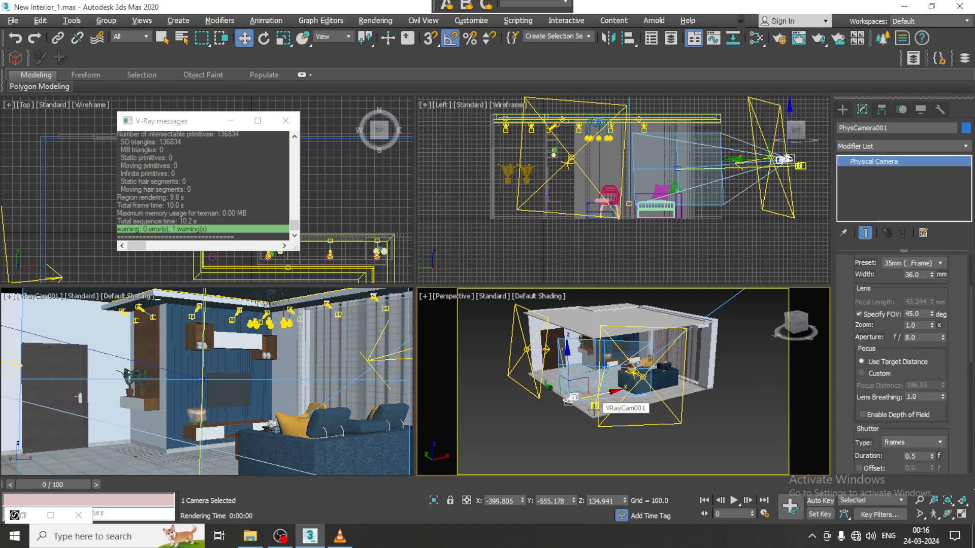
pyautogui.moveTo(889, 288); pyautogui.dragTo(889, 267)
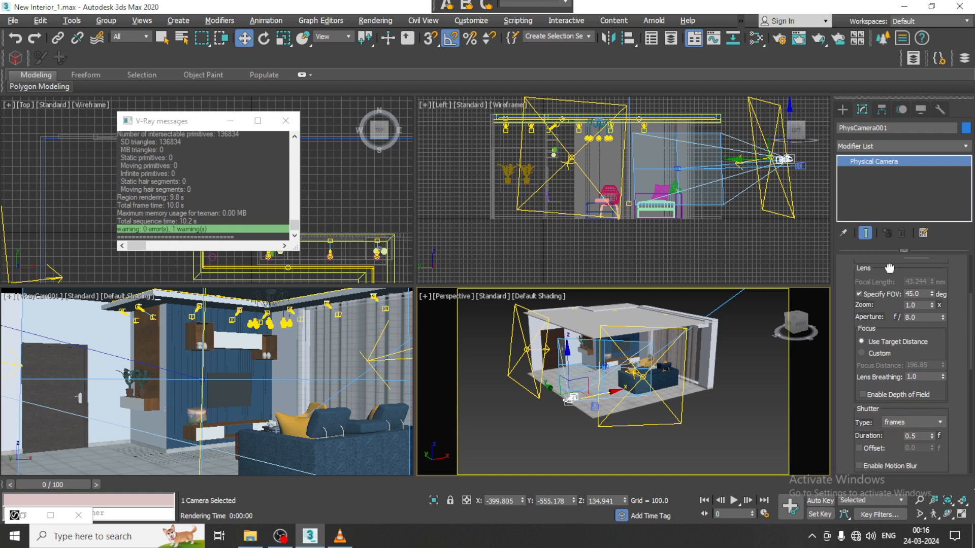
pyautogui.scroll(3, 889, 268)
pyautogui.scroll(-8, 888, 264)
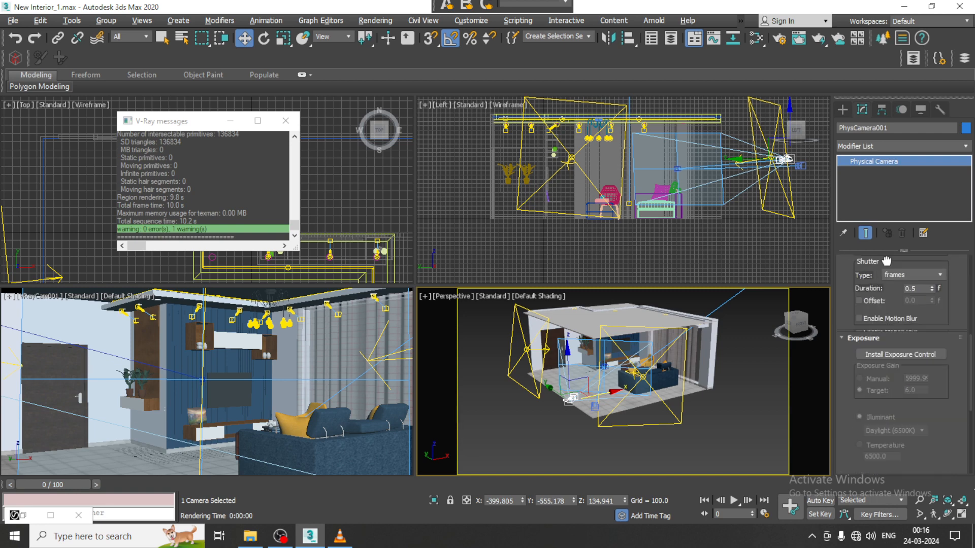
pyautogui.click(613, 457)
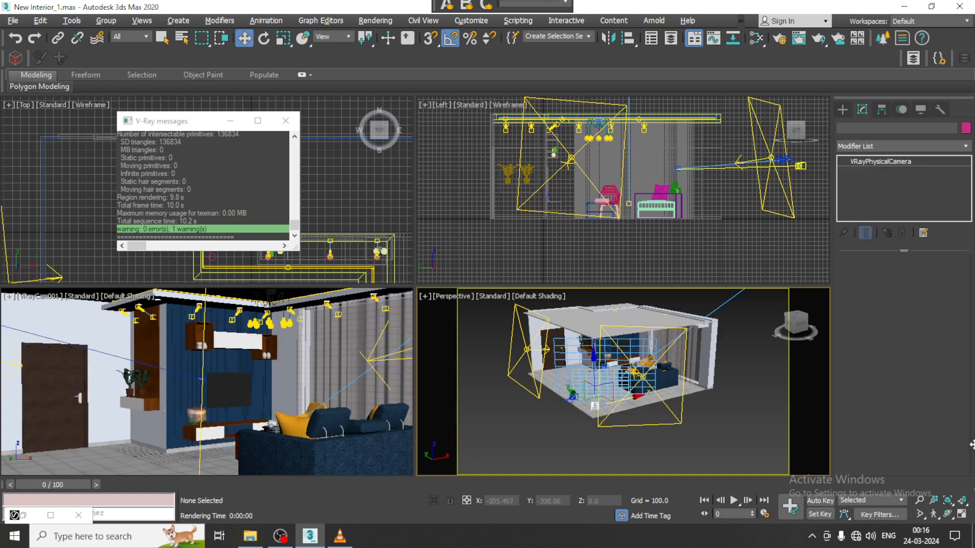
# - Set VRayCam001's white balance to D55 in the Color & Exposure settings
pyautogui.scroll(-6, 914, 352)
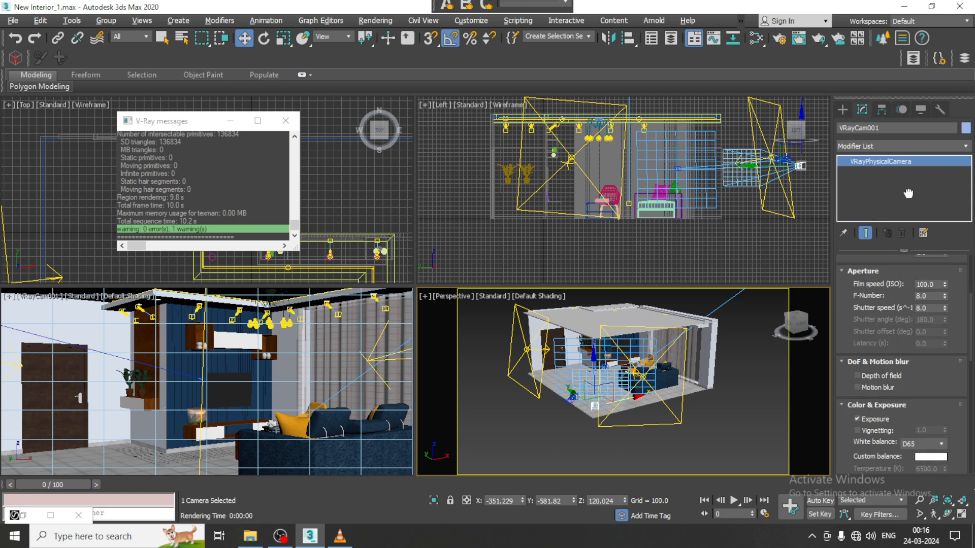
pyautogui.click(923, 399)
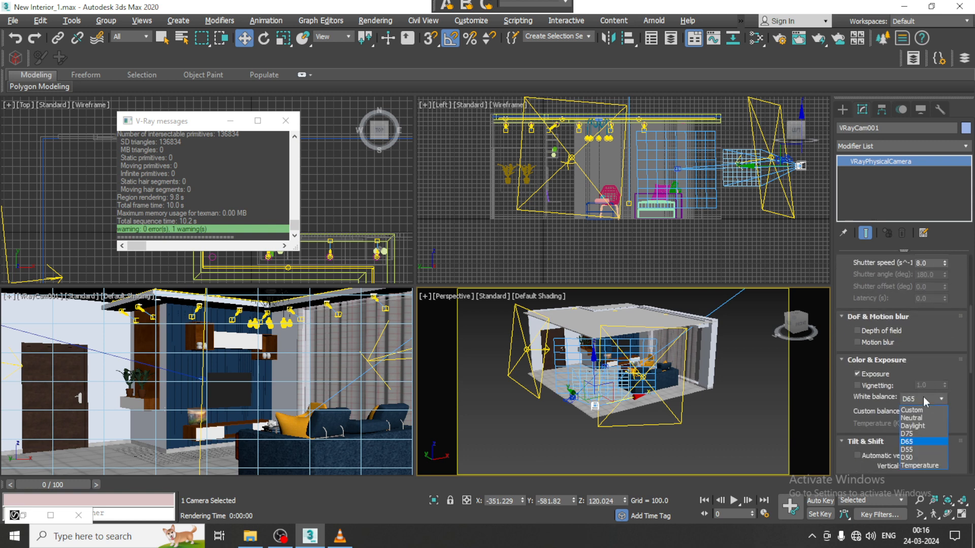
pyautogui.click(922, 450)
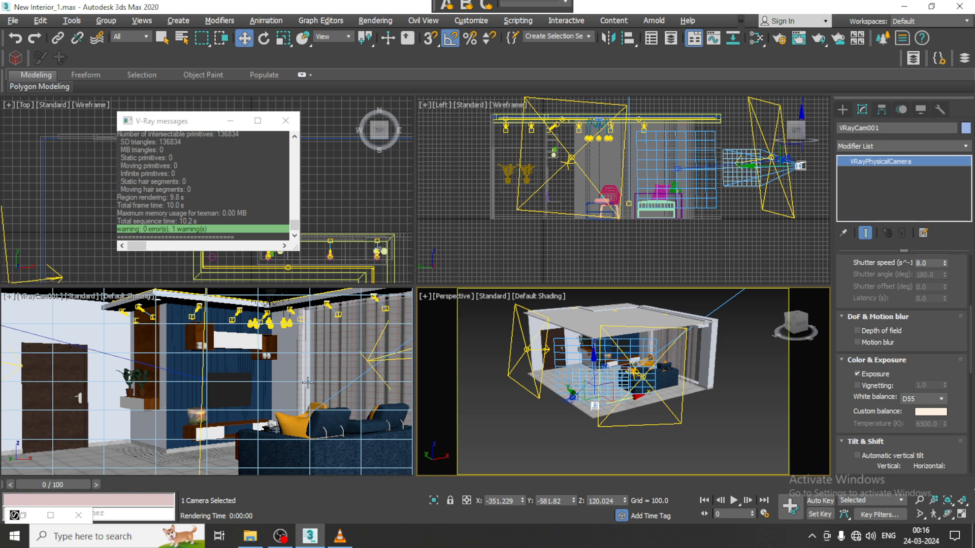
# - Switch the Perspective viewport to the VRayCam001 view
pyautogui.click(496, 437)
pyautogui.press('c')
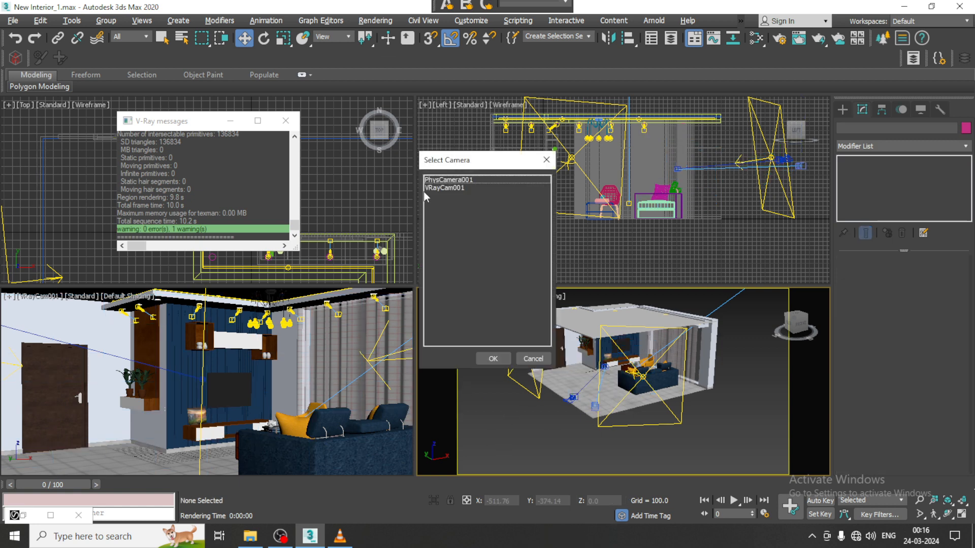
pyautogui.doubleClick(450, 188)
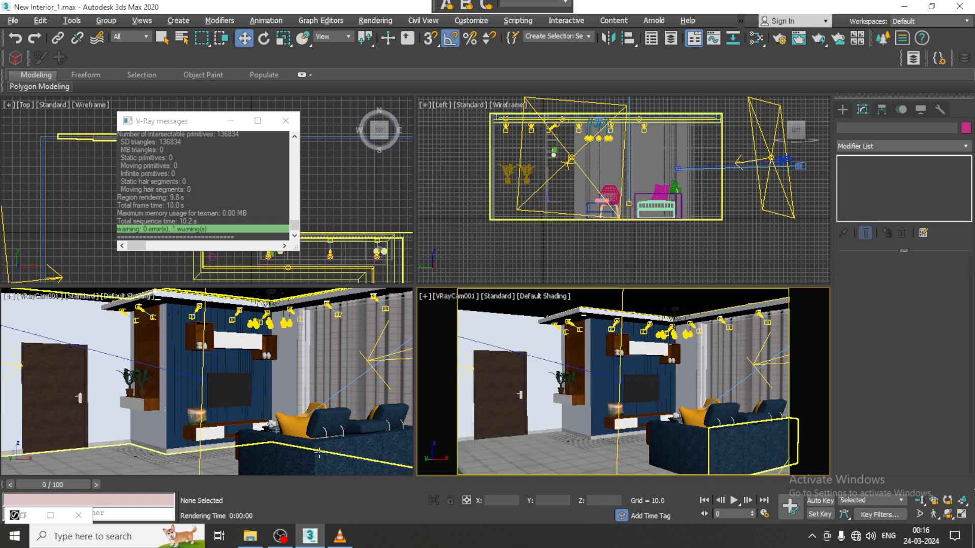
# - Change the other VRayCam001 viewport to a Perspective view showing the whole room from outside and select VRayCam001
pyautogui.click(321, 392)
pyautogui.press('p')
pyautogui.scroll(-7, 321, 392)
pyautogui.keyDown('alt'); pyautogui.moveTo(324, 396); pyautogui.dragTo(329, 435, button='middle'); pyautogui.keyUp('alt')
pyautogui.click(328, 434)
pyautogui.click(308, 408)
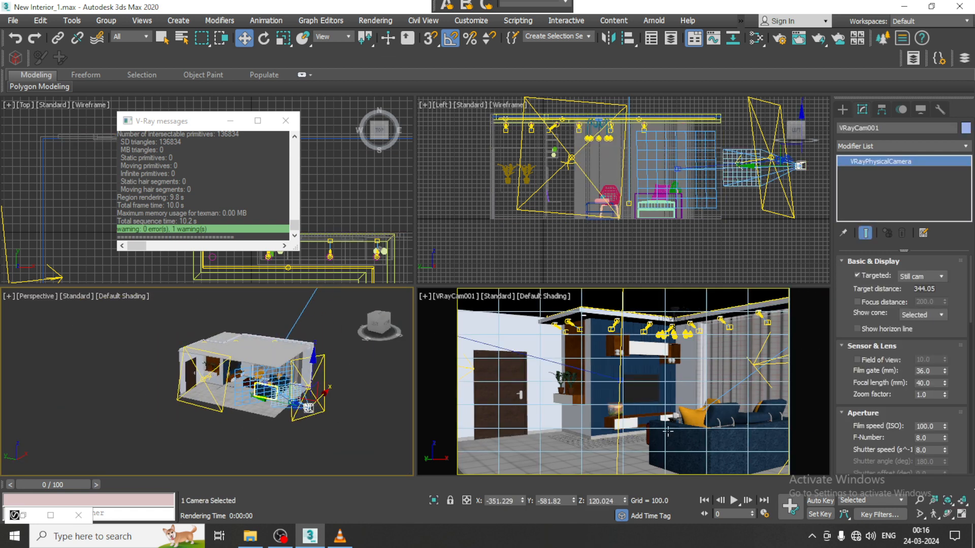
# - Make the VRayCam001 viewport active, restore the camera selection, and render the camera view
pyautogui.click(560, 344)
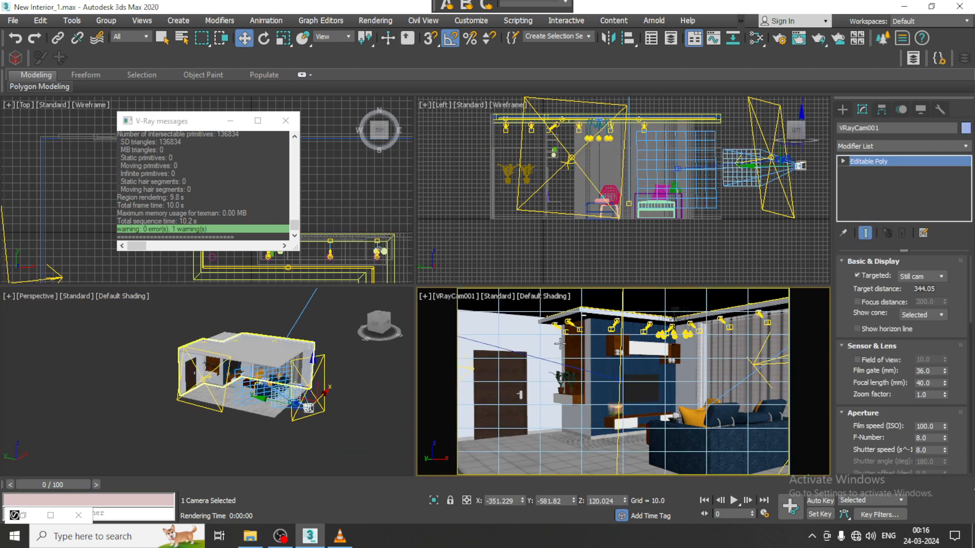
pyautogui.hotkey('ctrl', 'z')
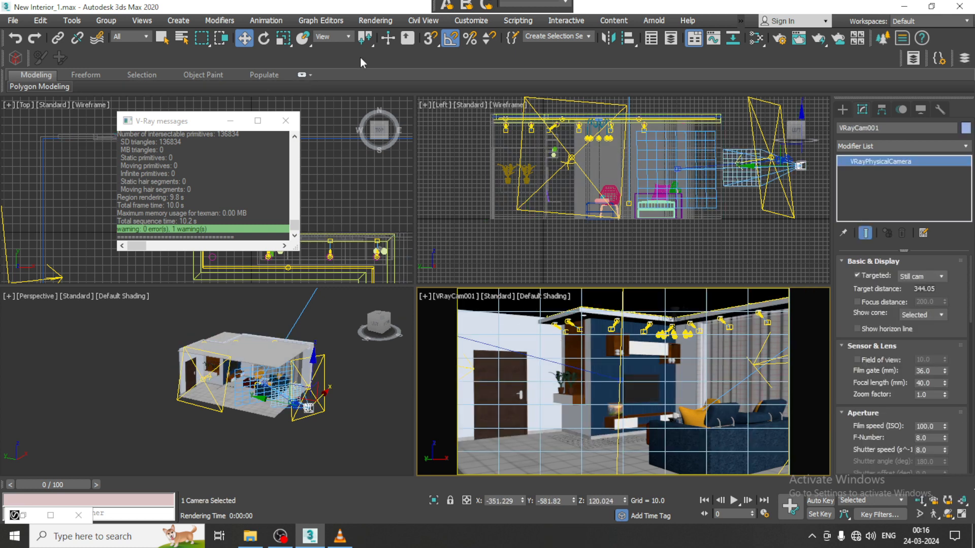
pyautogui.click(375, 20)
pyautogui.click(383, 42)
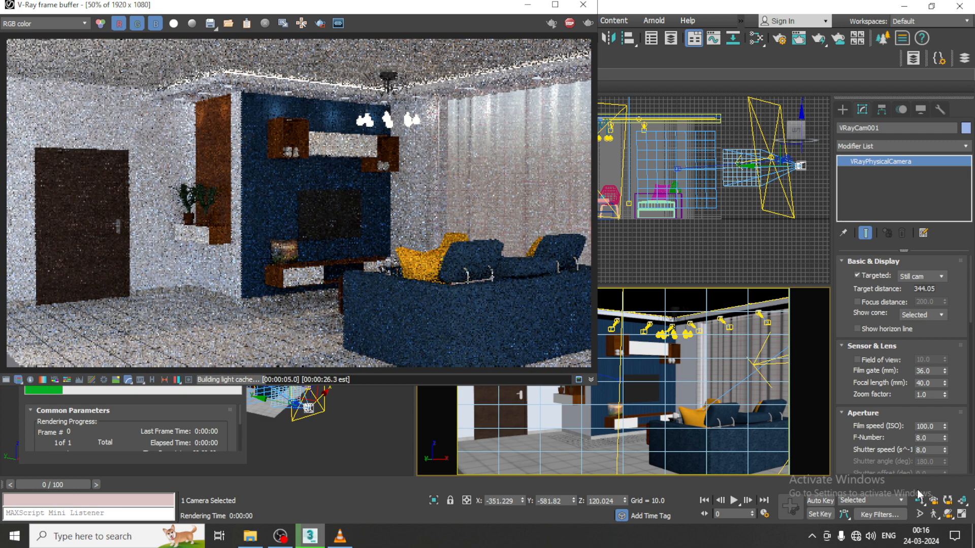
# - Set VRayCam001's white balance to D65, re-render the camera view, and minimise the frame buffer
pyautogui.moveTo(840, 390); pyautogui.dragTo(844, 174)
pyautogui.click(920, 373)
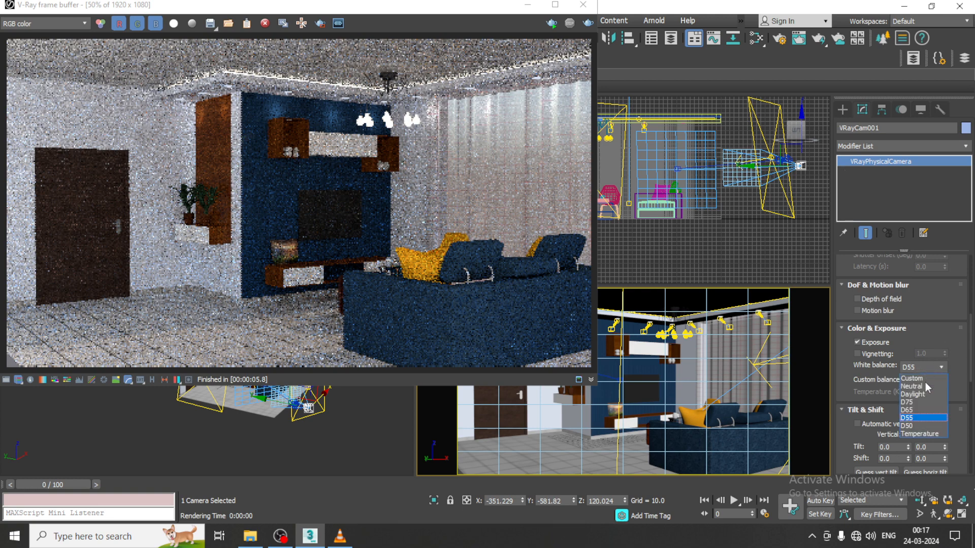
pyautogui.click(921, 408)
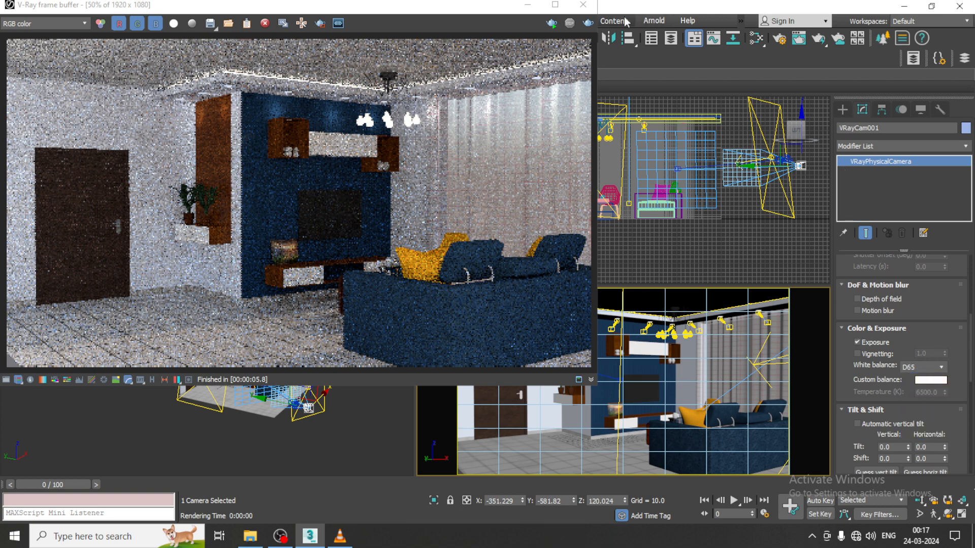
pyautogui.click(587, 25)
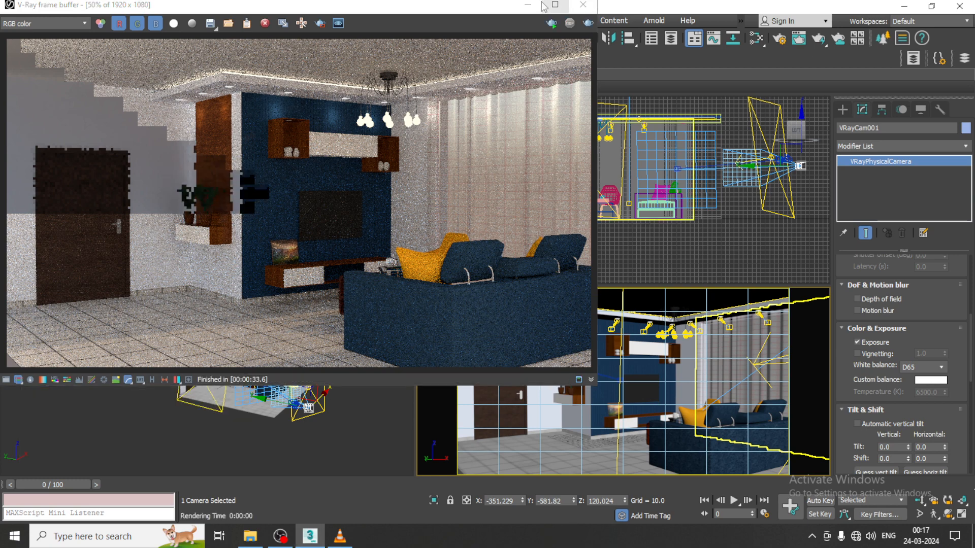
pyautogui.click(527, 5)
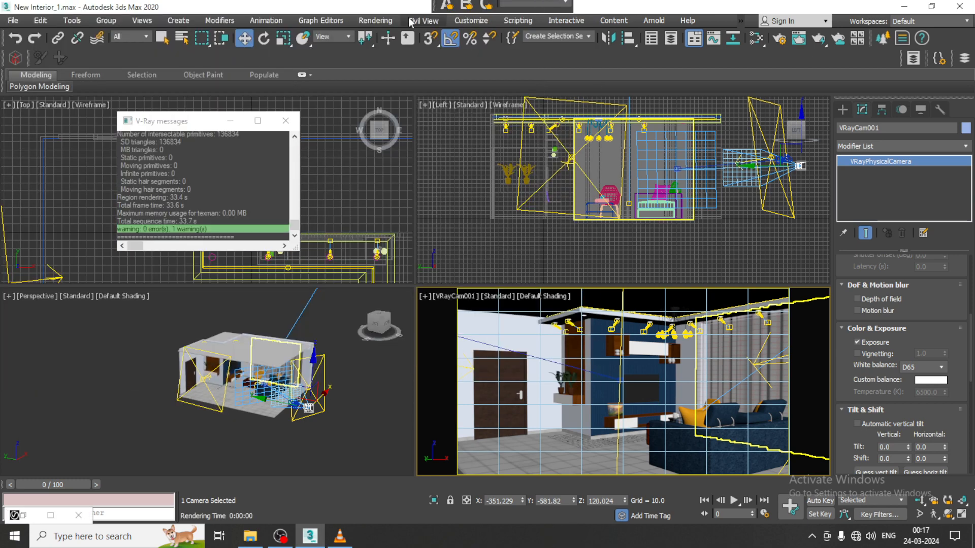
# - Set the scene's exposure control to VRay Exposure Control in the environment settings
pyautogui.click(385, 20)
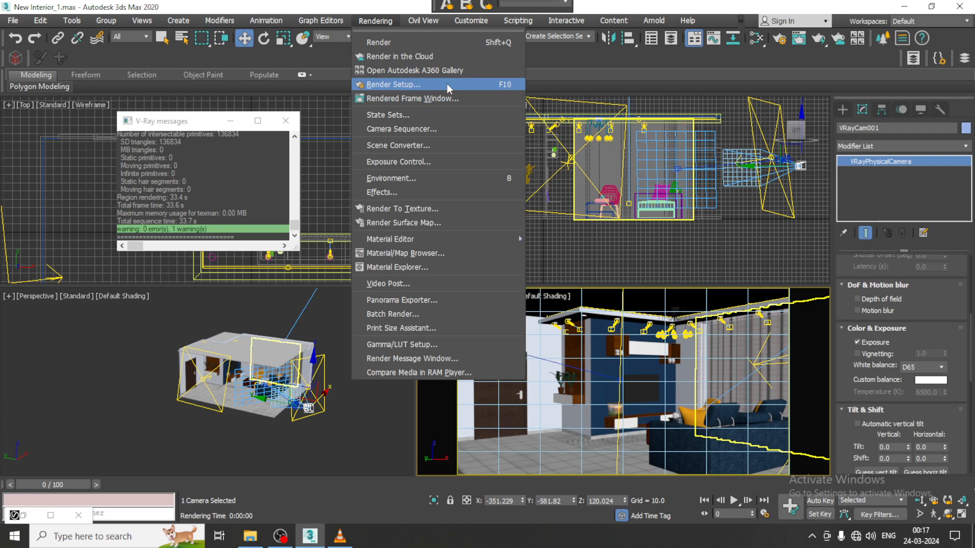
pyautogui.click(442, 179)
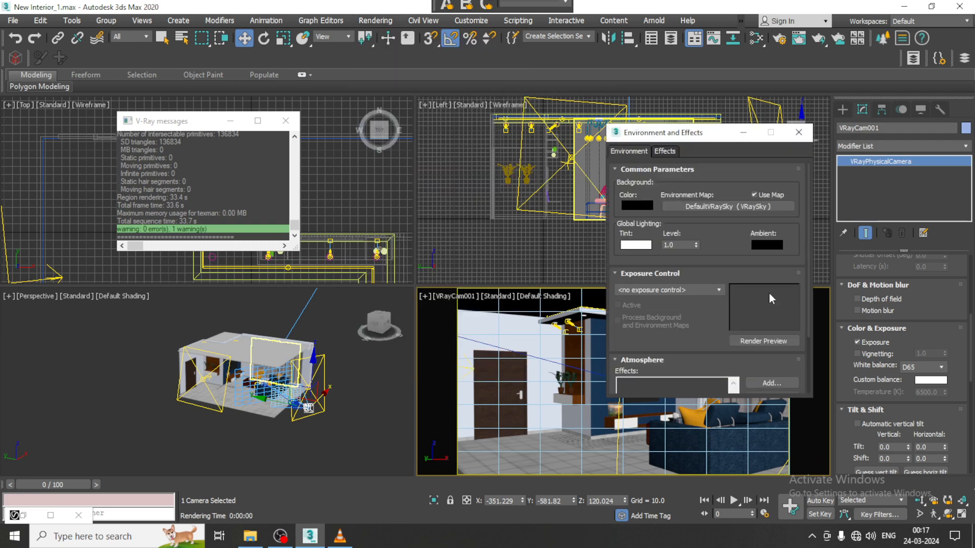
pyautogui.click(651, 291)
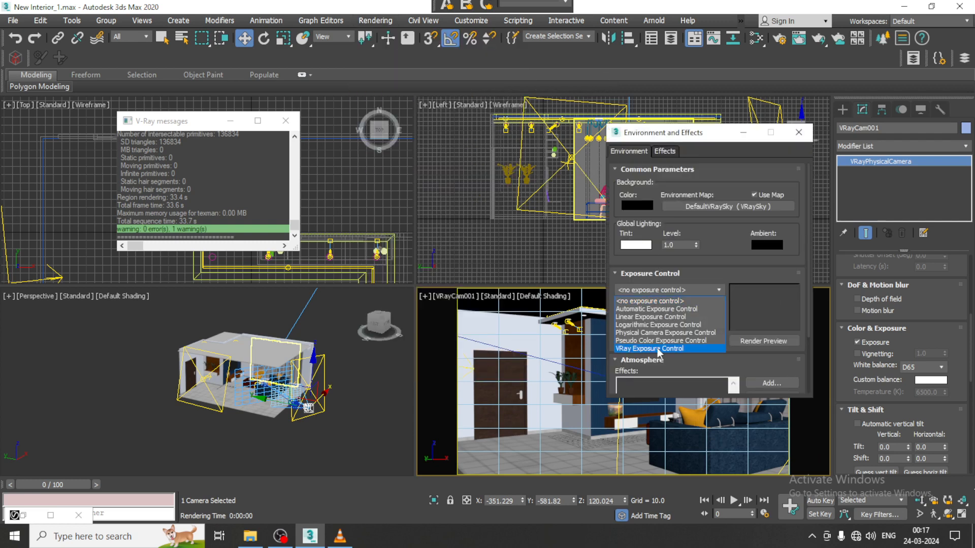
pyautogui.click(657, 349)
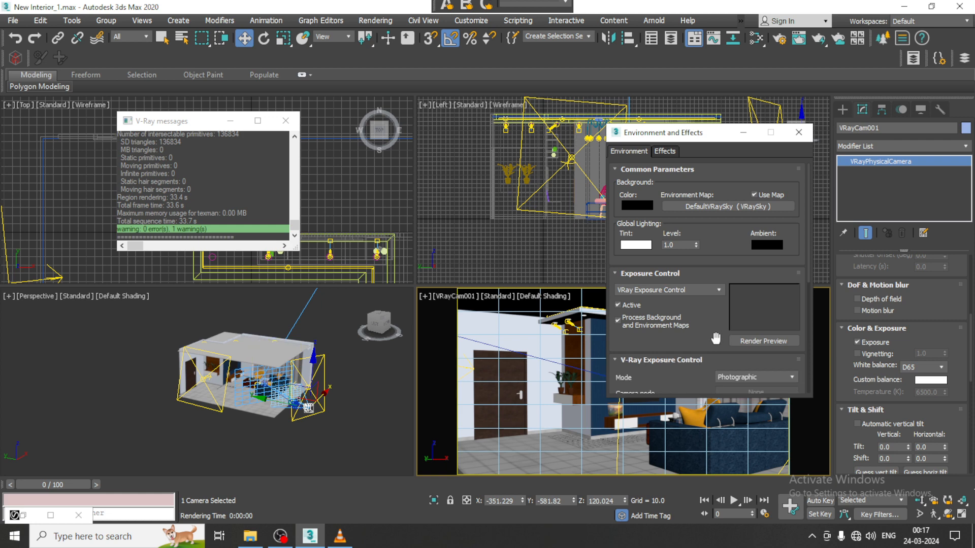
# - Set the V-Ray exposure control's white balance preset to D55
pyautogui.scroll(-5, 715, 338)
pyautogui.click(742, 316)
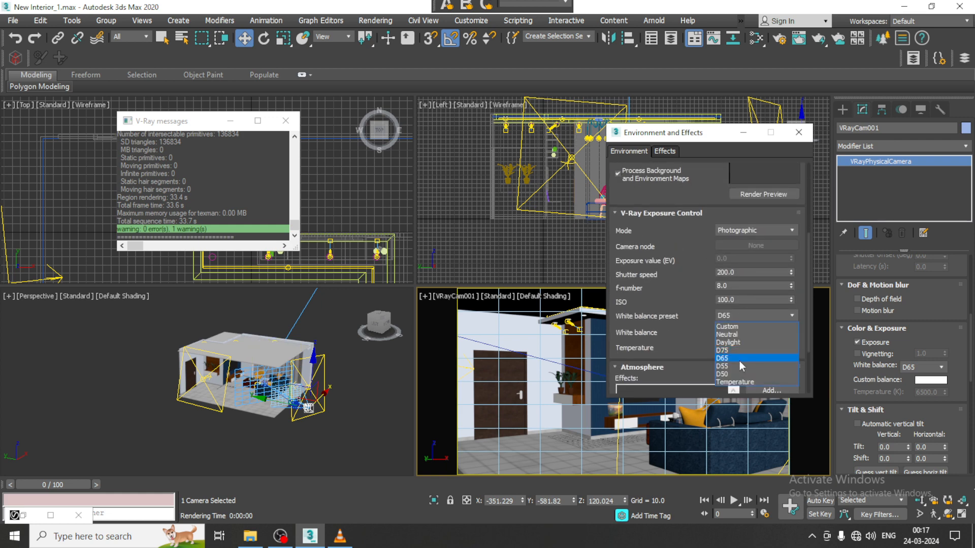
pyautogui.click(739, 358)
pyautogui.click(747, 316)
pyautogui.click(743, 366)
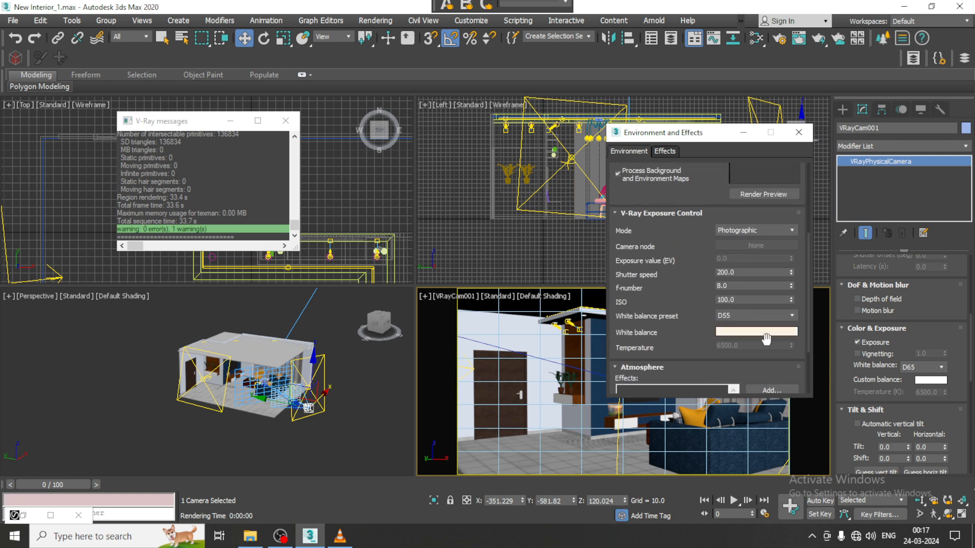
# - Render the camera view with the V-Ray exposure control active and minimise the Environment and Effects window
pyautogui.click(379, 20)
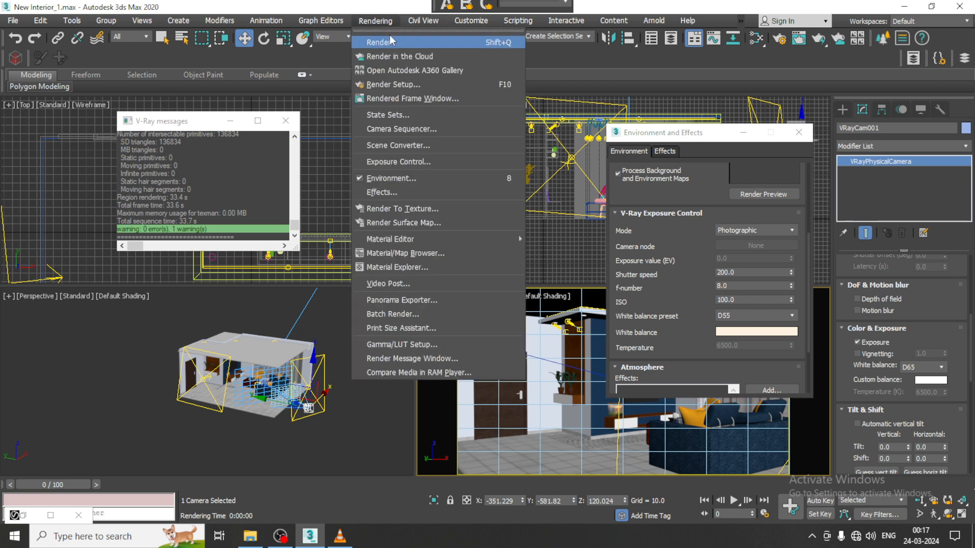
pyautogui.click(389, 35)
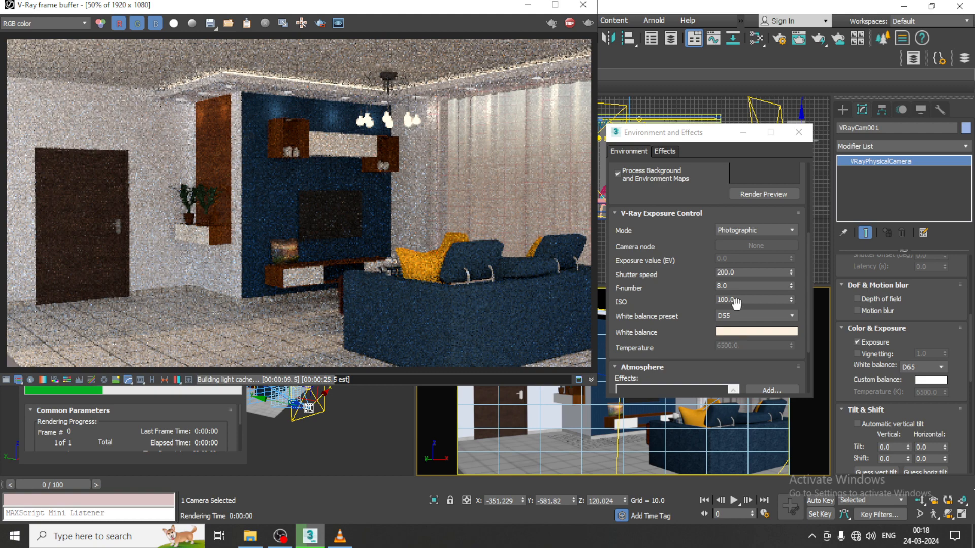
pyautogui.click(744, 132)
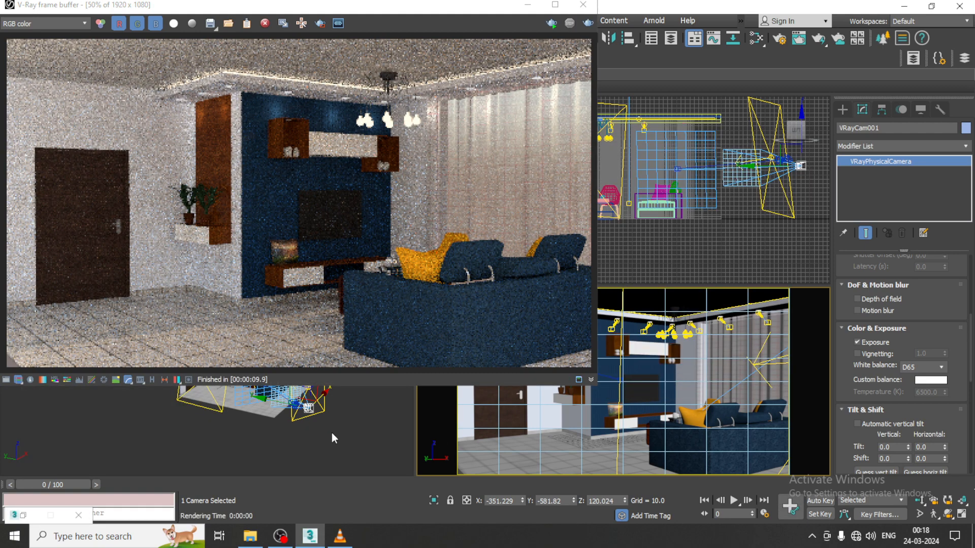
# - Set VRayCam001's shutter speed to 12 in the Aperture settings and re-render the view
pyautogui.scroll(5, 938, 396)
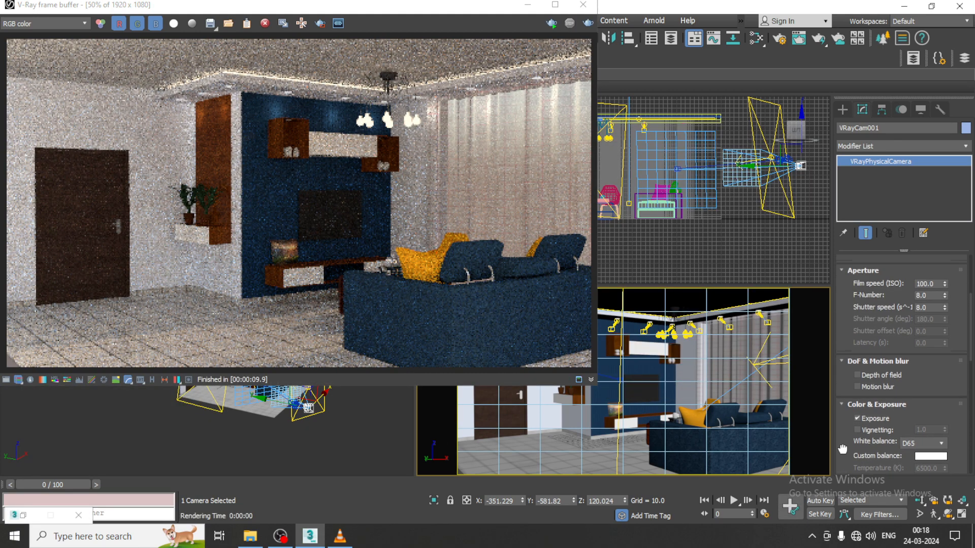
pyautogui.doubleClick(925, 374)
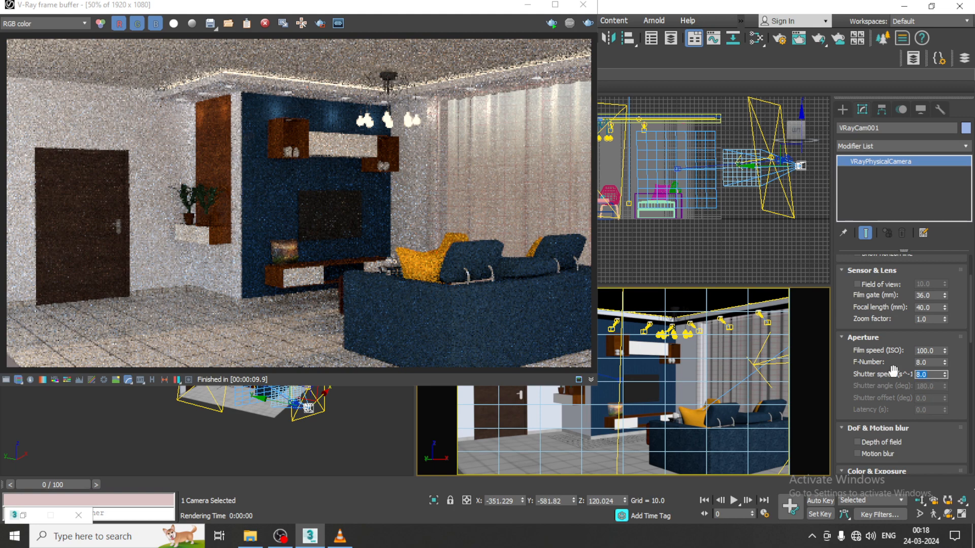
pyautogui.write('12')
pyautogui.press('Return')
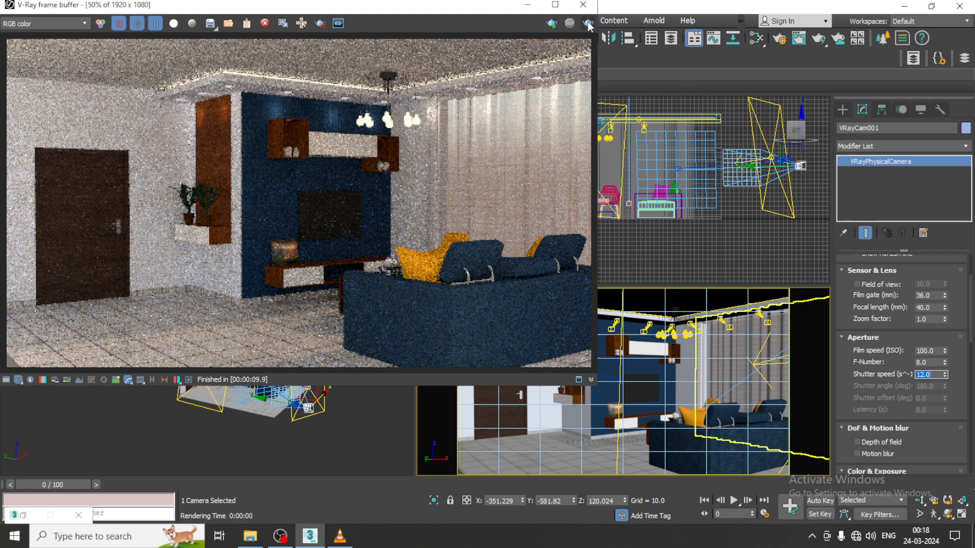
pyautogui.click(588, 23)
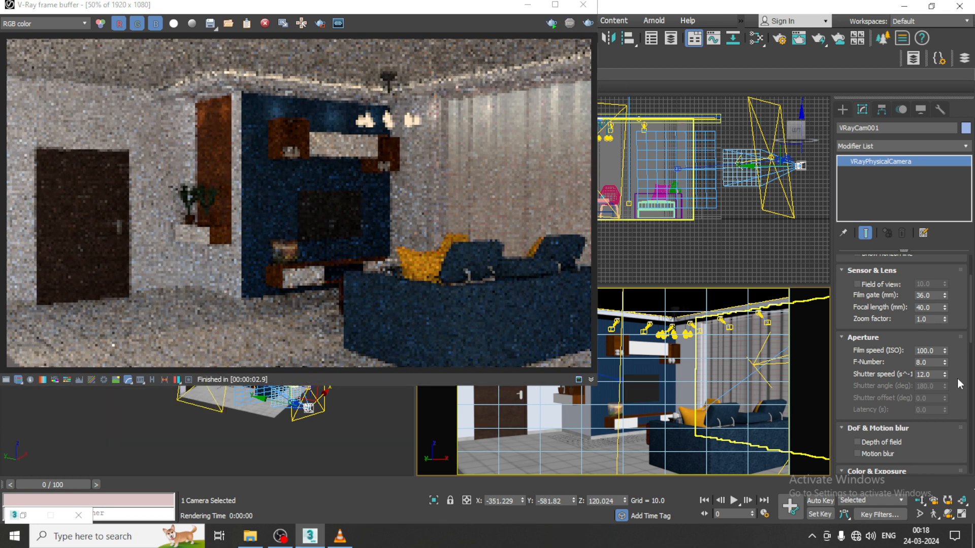
# - Set VRayCam001's shutter speed to 5, re-render the view, stop the render and close the frame buffer
pyautogui.doubleClick(924, 375)
pyautogui.write('5')
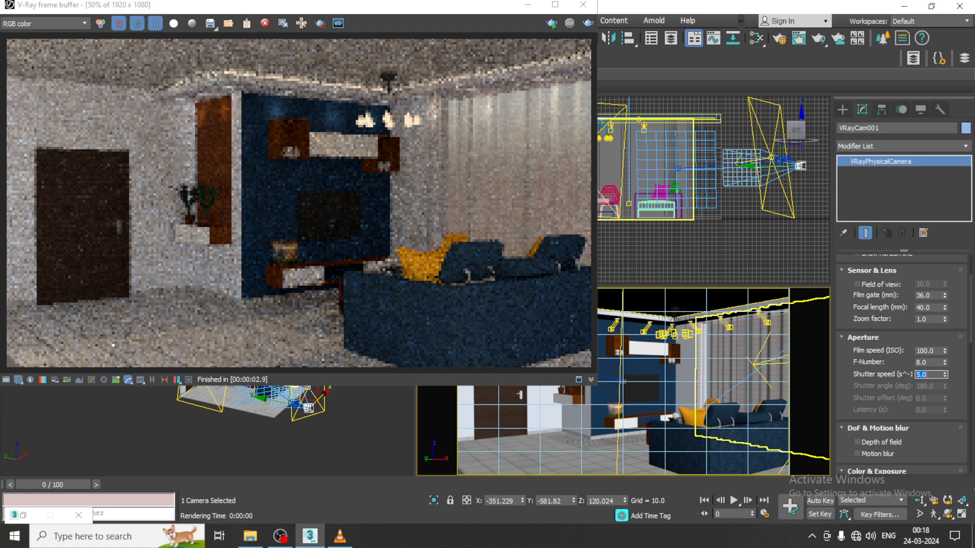
pyautogui.press('Return')
pyautogui.click(588, 23)
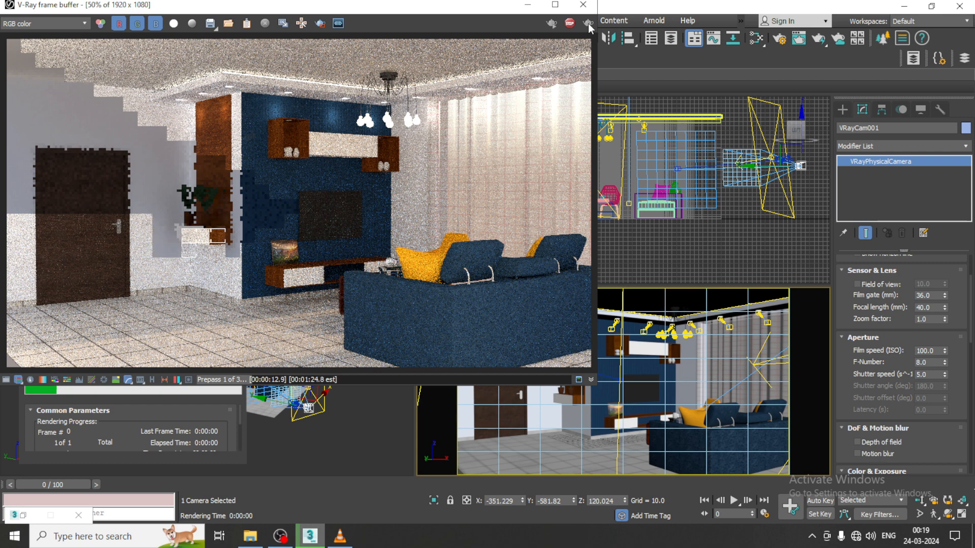
pyautogui.click(570, 25)
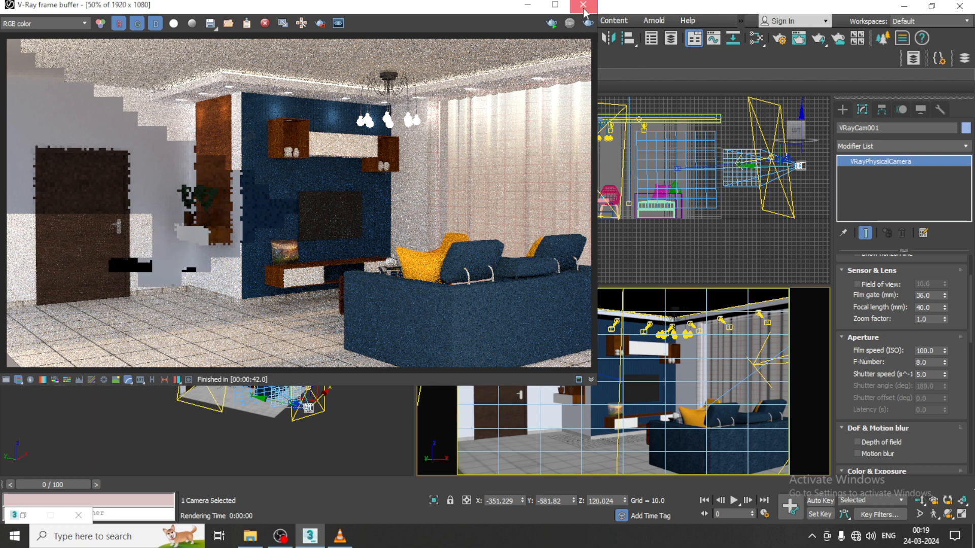
pyautogui.click(583, 5)
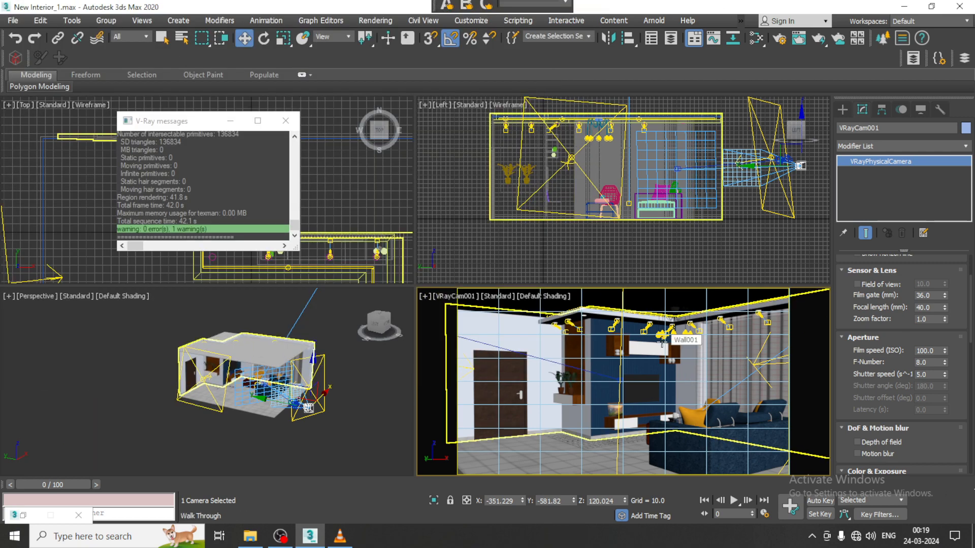
# - Walk VRayCam001 forward into the room for closer framing of the TV wall and sofa, and render the view
pyautogui.press('Up')
pyautogui.press('Up')
pyautogui.press('Up')
pyautogui.press('Up')
pyautogui.press('Up')
pyautogui.press('Up')
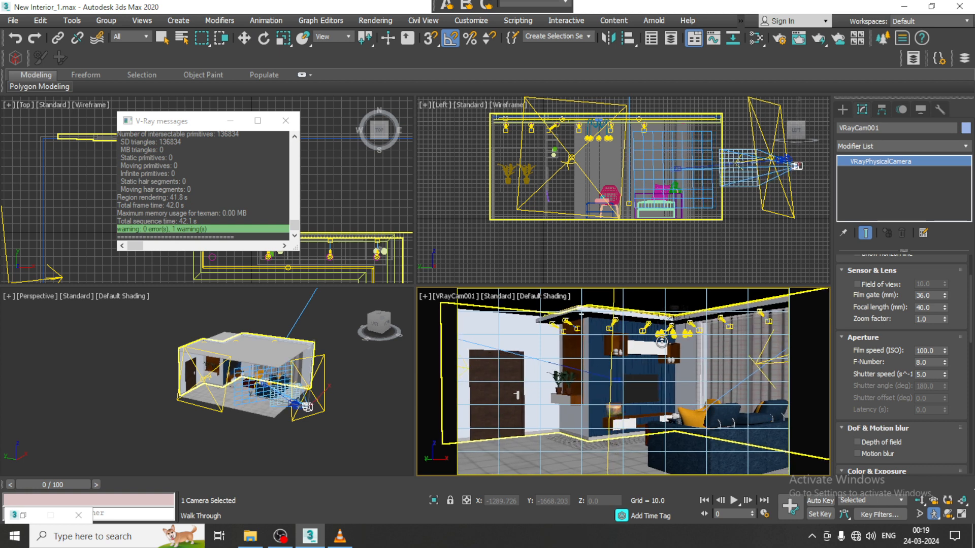
pyautogui.press('Up')
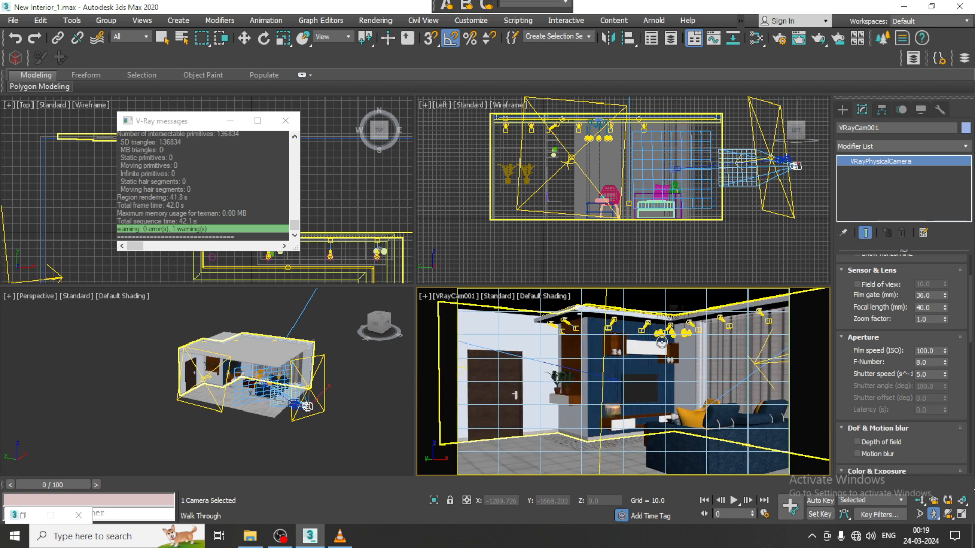
pyautogui.press('Up')
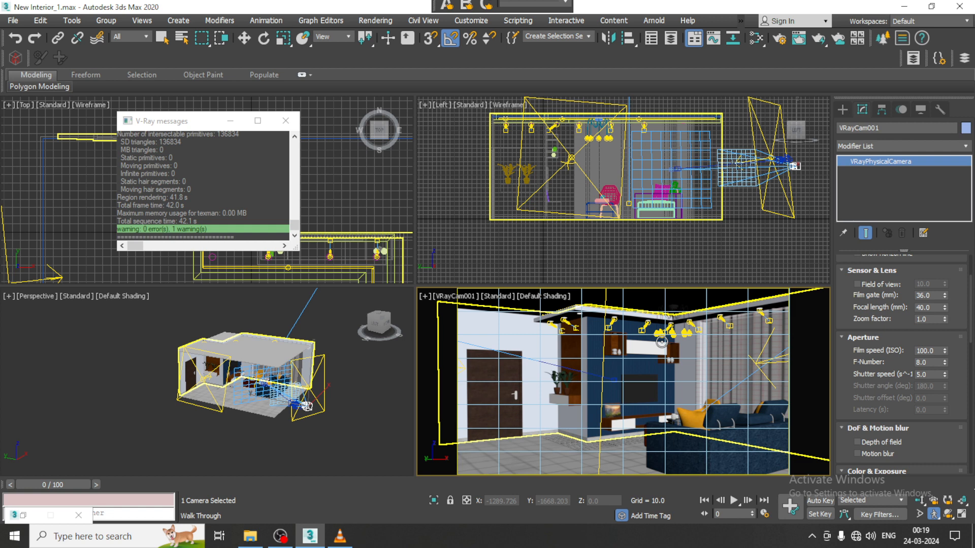
pyautogui.press('Up')
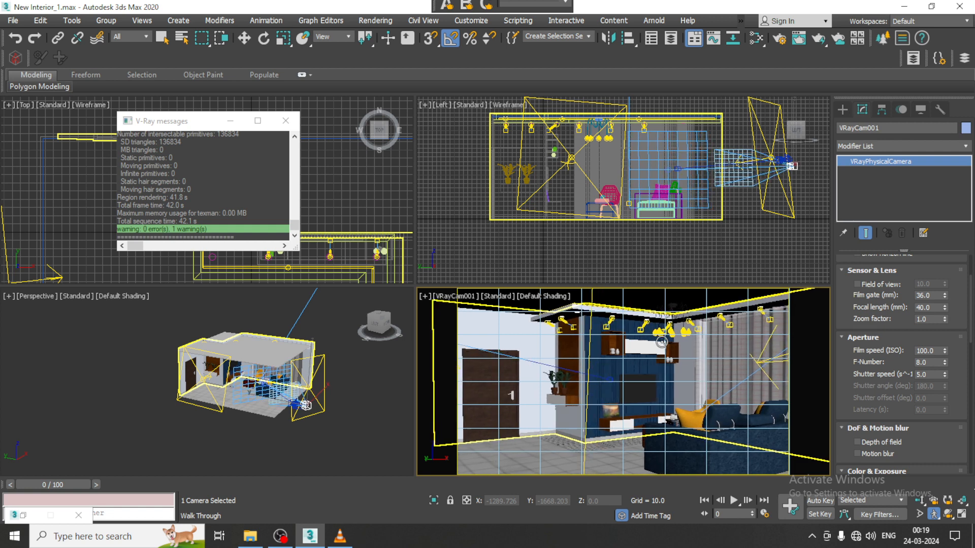
pyautogui.press('Up')
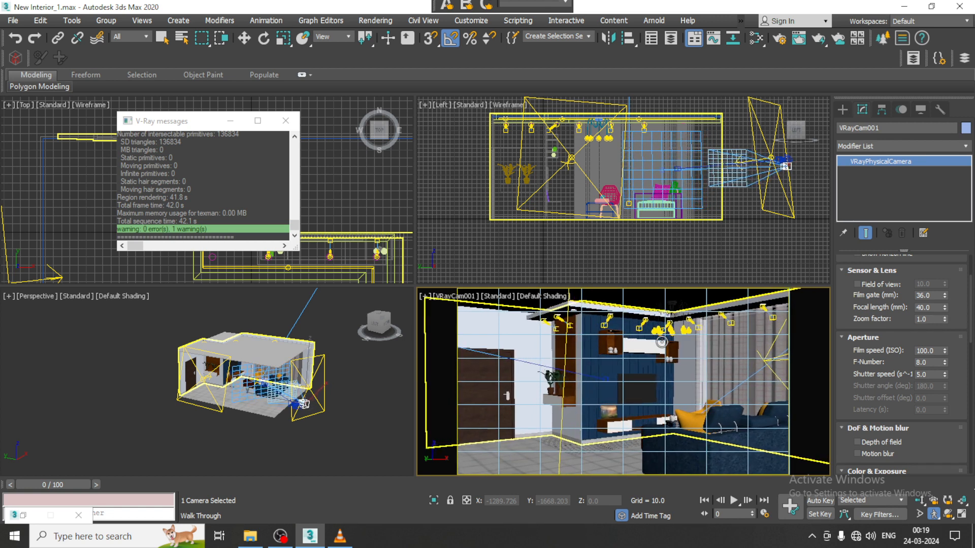
pyautogui.press('Up')
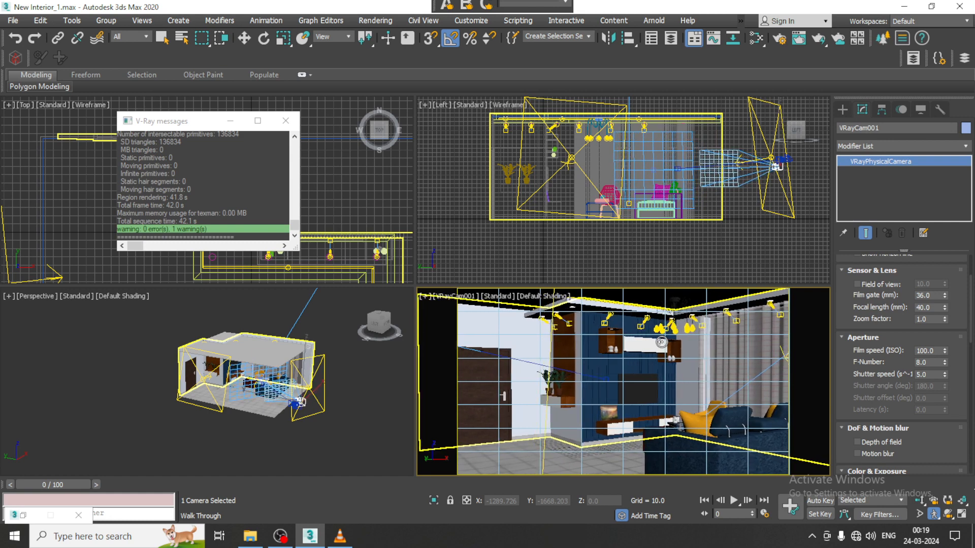
pyautogui.press('Up')
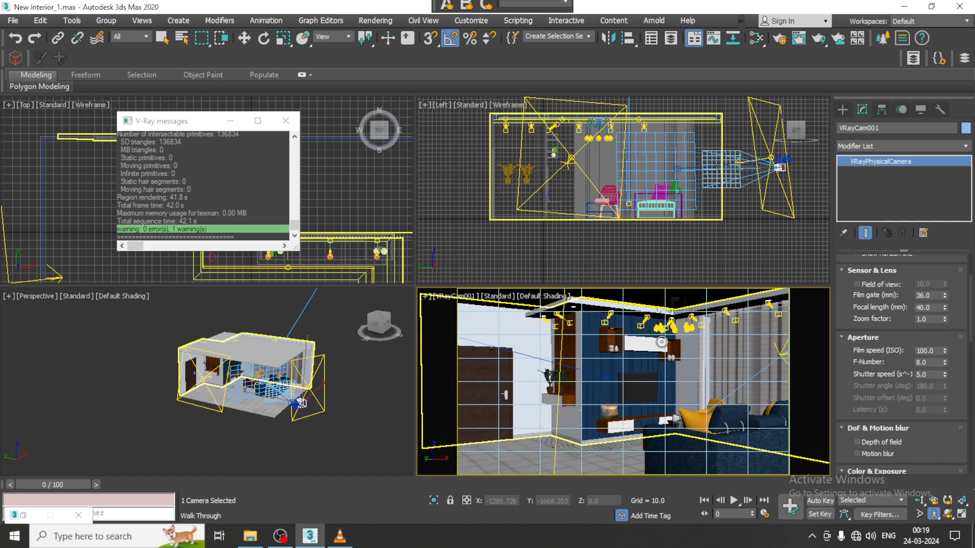
pyautogui.press('Up')
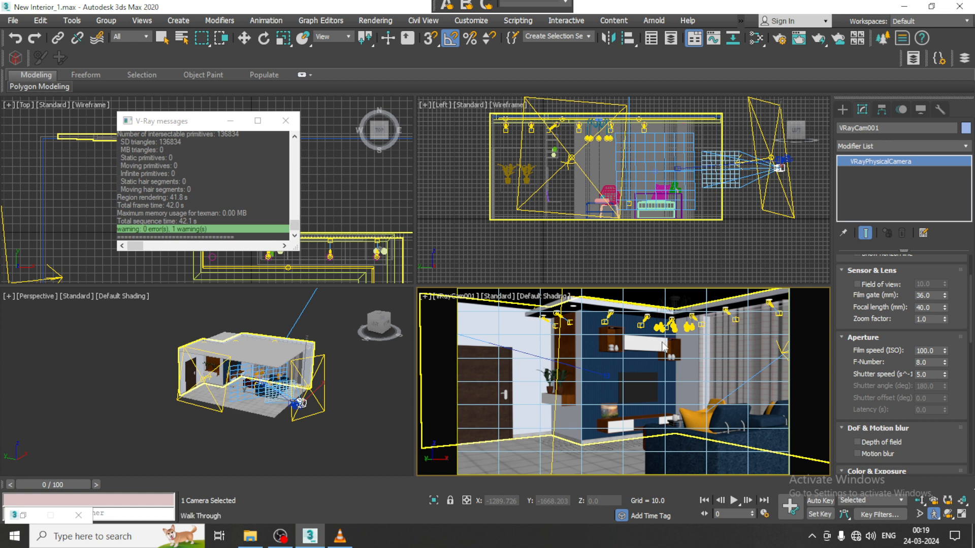
pyautogui.press('Up')
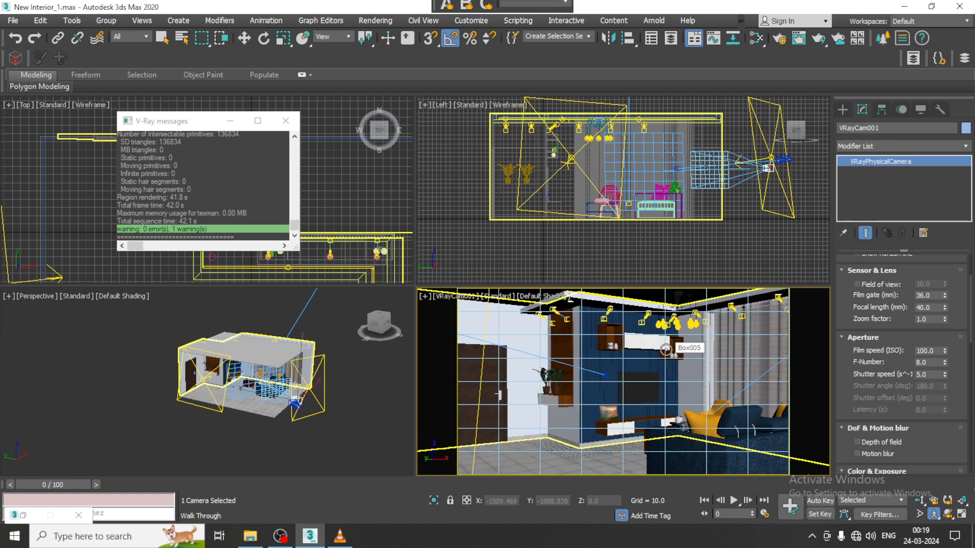
pyautogui.press('Up')
pyautogui.press('Down')
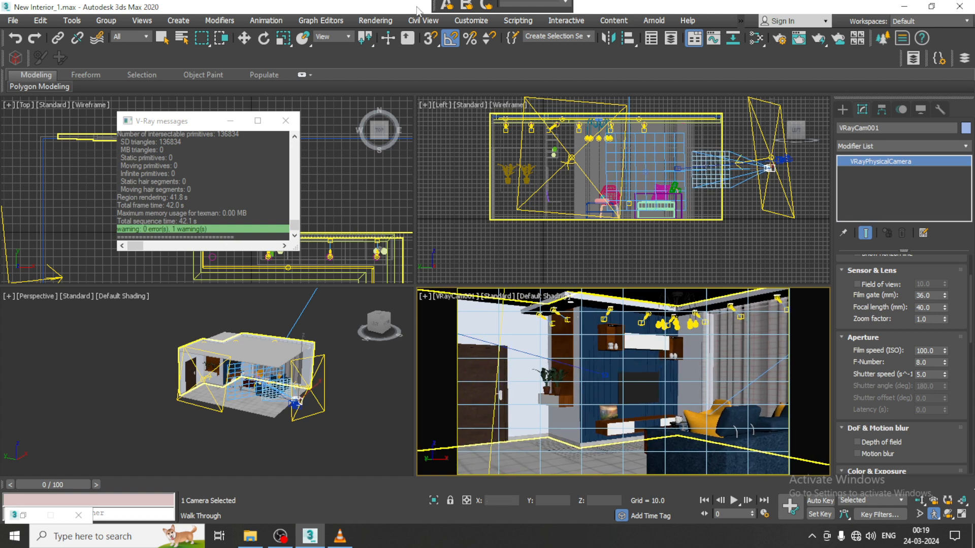
pyautogui.click(377, 21)
pyautogui.click(385, 43)
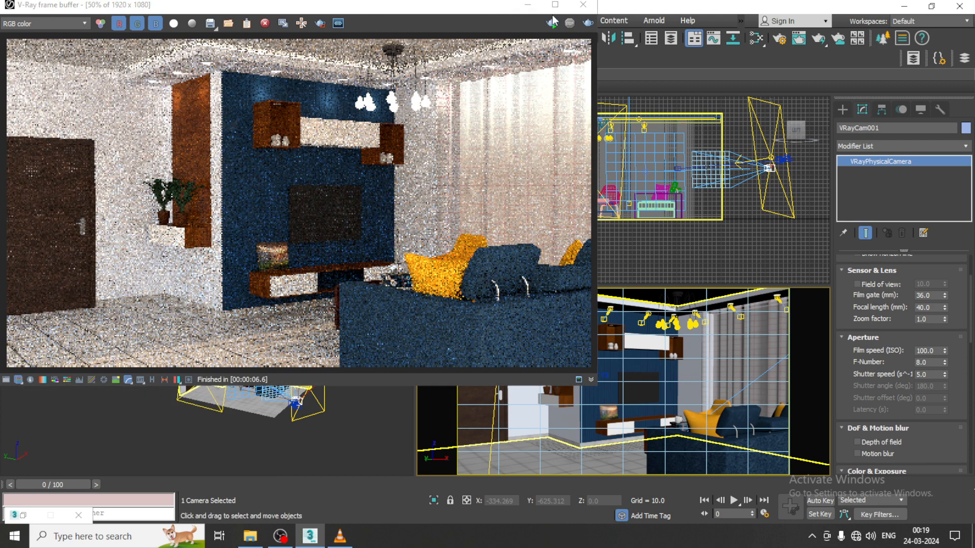
# - Minimise the frame buffer and save the scene as a new version named New Interior_2.max
pyautogui.click(528, 5)
pyautogui.click(13, 20)
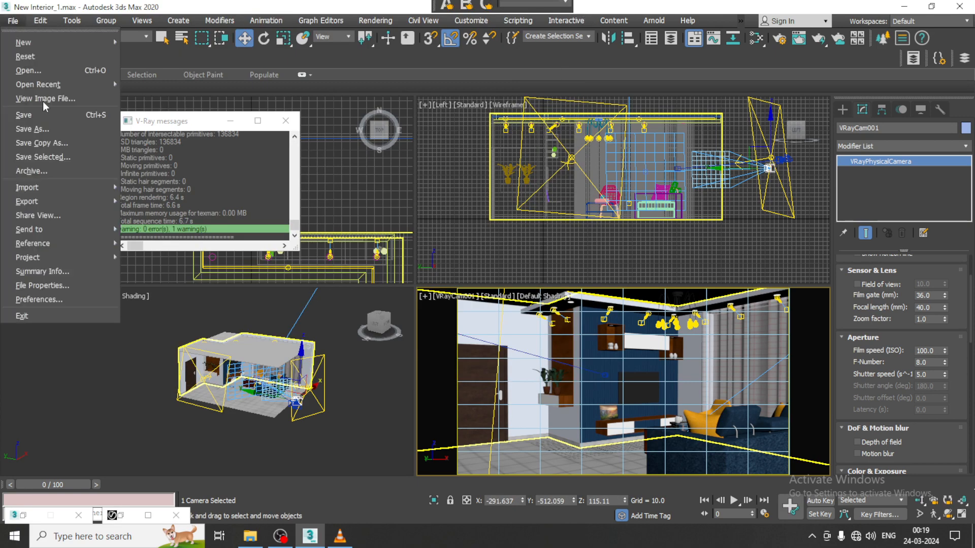
pyautogui.click(69, 129)
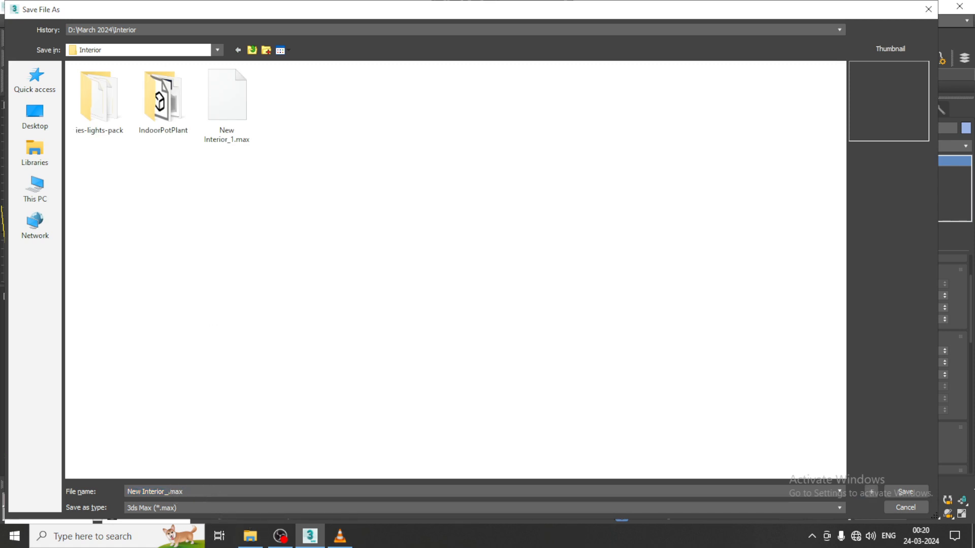
pyautogui.press('Return')
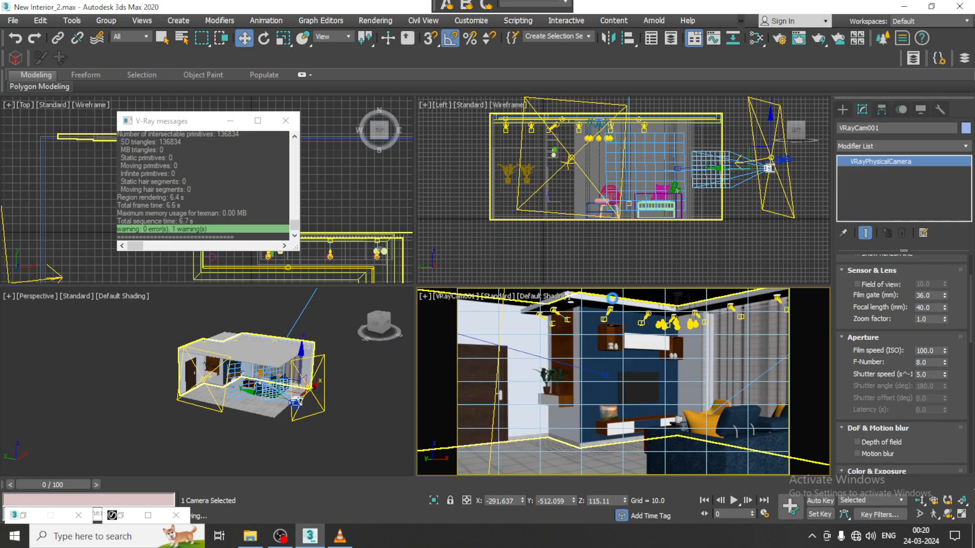
# - Deselect the camera and bring up the Atmospheric Apparatus helpers for object creation
pyautogui.click(336, 328)
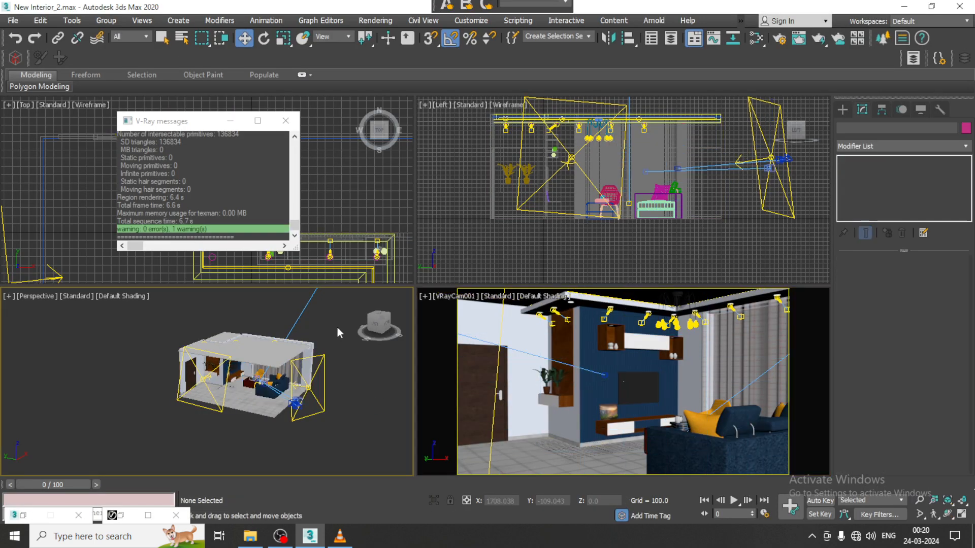
pyautogui.moveTo(167, 306); pyautogui.dragTo(127, 307, button='middle')
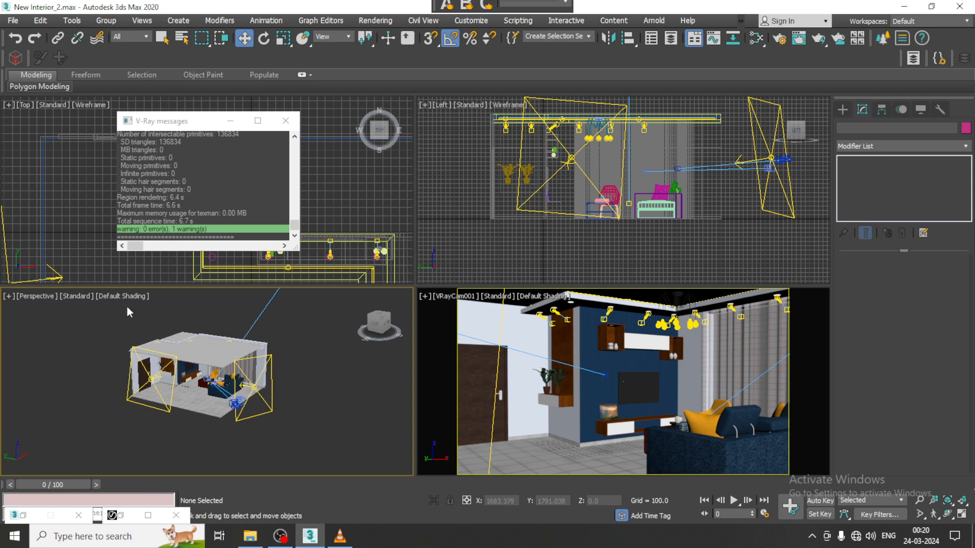
pyautogui.click(841, 111)
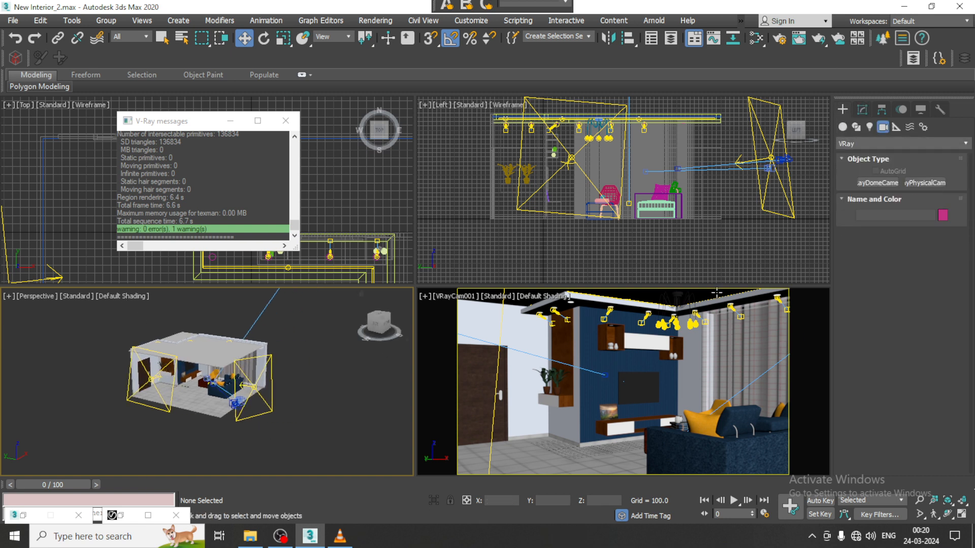
pyautogui.click(909, 142)
pyautogui.click(909, 139)
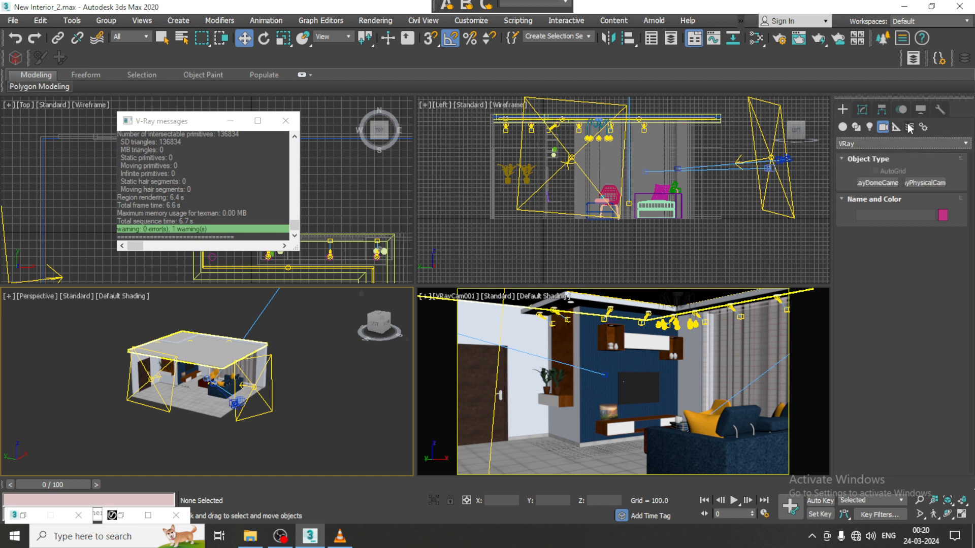
pyautogui.click(909, 128)
pyautogui.click(901, 143)
pyautogui.click(901, 144)
pyautogui.click(896, 127)
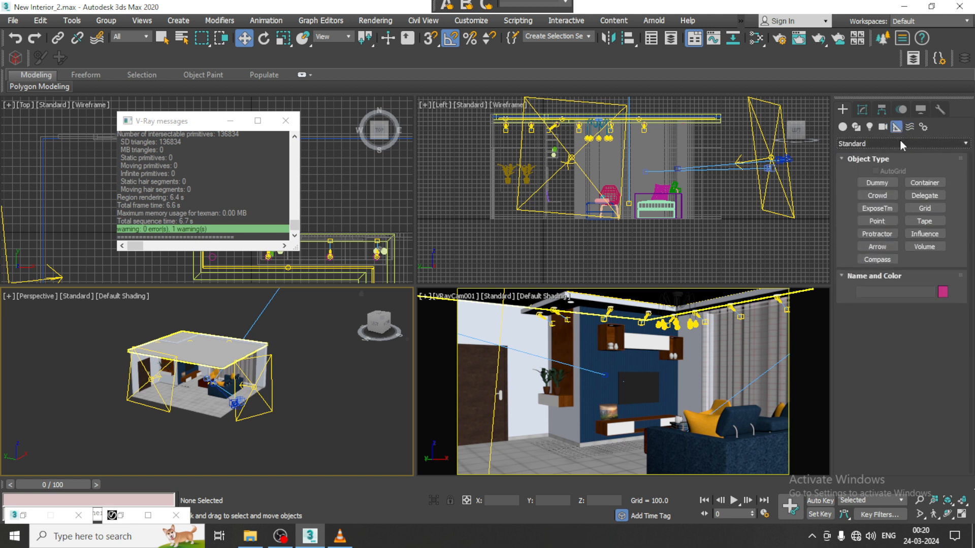
pyautogui.click(900, 142)
pyautogui.click(903, 165)
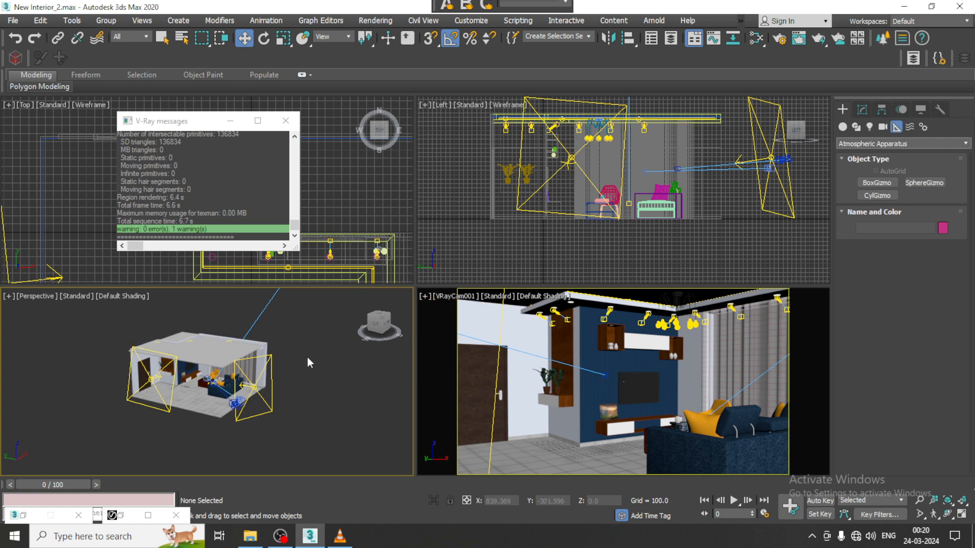
# - Draw a BoxGizmo around the room in the wireframe perspective view, about 414 long, 552 wide and 210 high
pyautogui.click(871, 183)
pyautogui.keyDown('alt'); pyautogui.moveTo(305, 356); pyautogui.dragTo(265, 350, button='middle'); pyautogui.keyUp('alt')
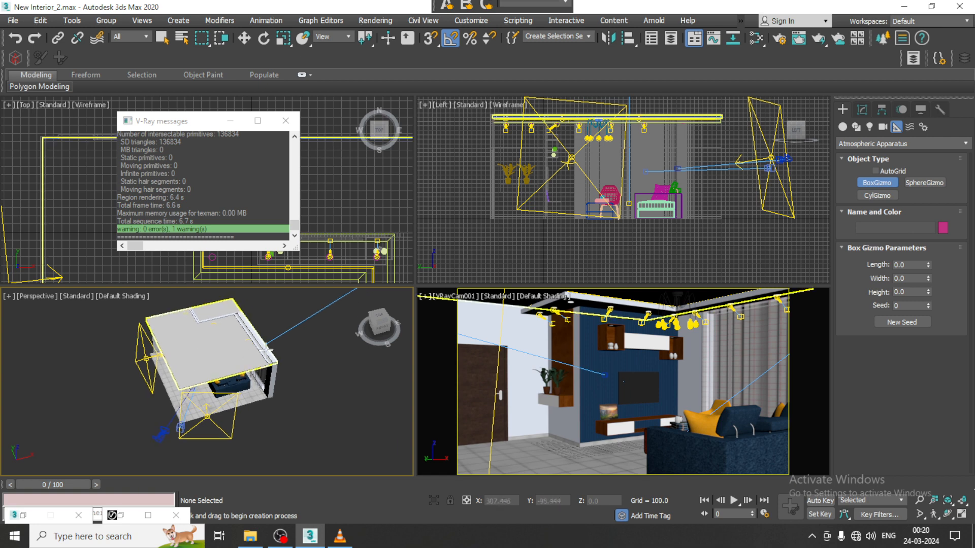
pyautogui.press('F3')
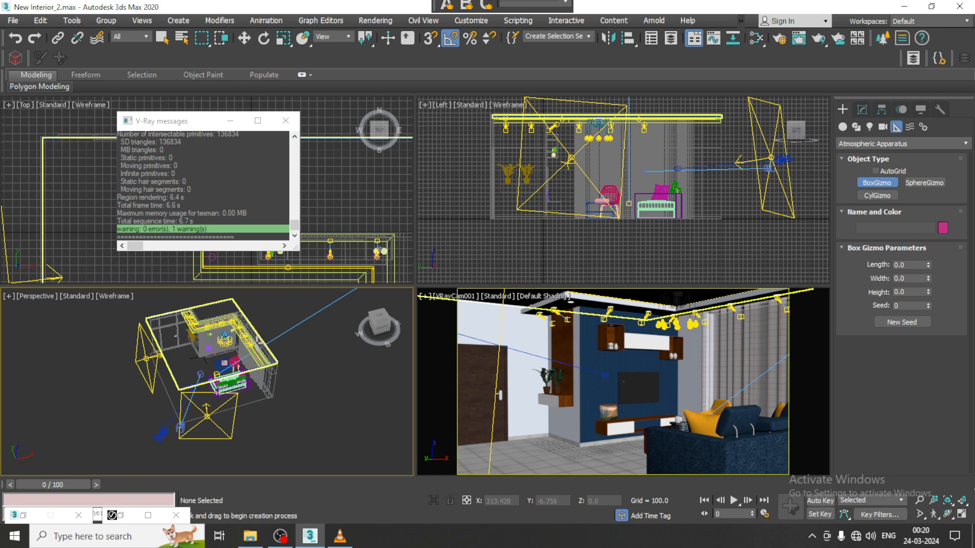
pyautogui.moveTo(258, 341); pyautogui.dragTo(183, 425)
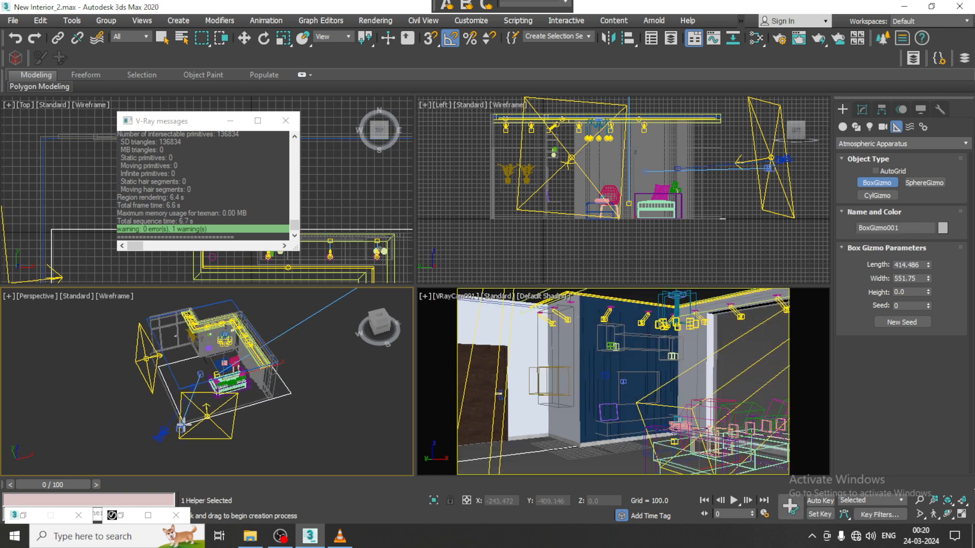
pyautogui.click(195, 379)
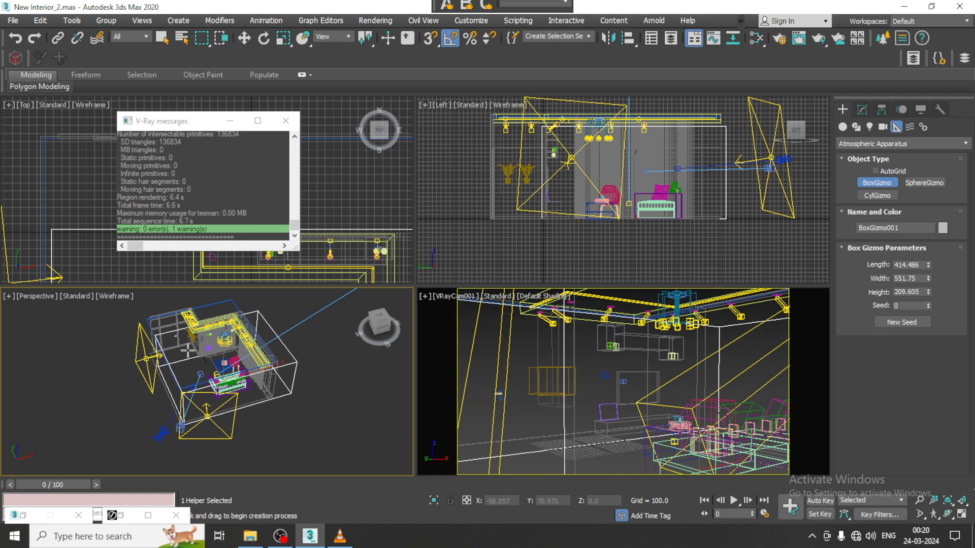
# - Scale the box gizmo vertically to about 124% so that it encloses the room's ceiling
pyautogui.keyDown('alt'); pyautogui.moveTo(273, 361); pyautogui.dragTo(287, 326, button='middle'); pyautogui.keyUp('alt')
pyautogui.press('w')
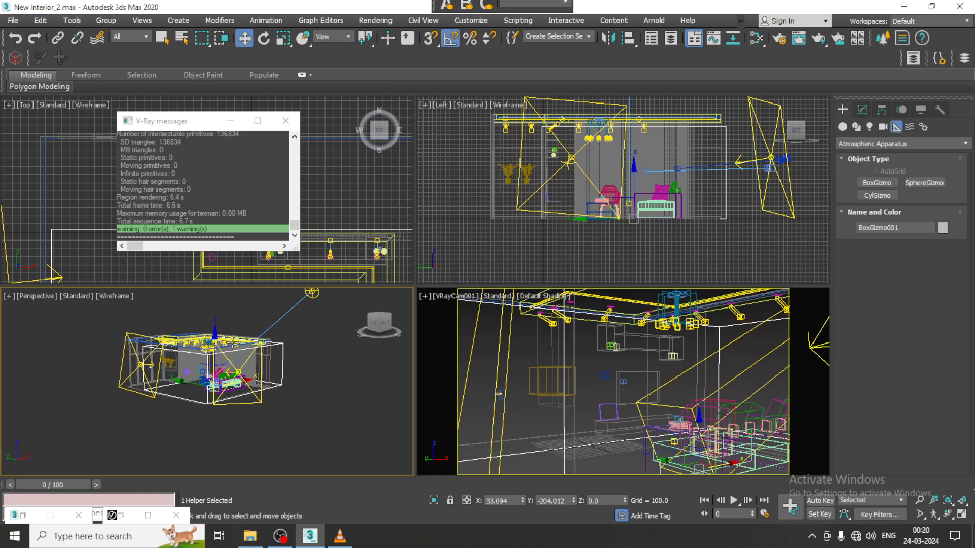
pyautogui.press('r')
pyautogui.moveTo(211, 337); pyautogui.dragTo(213, 321)
pyautogui.moveTo(236, 324)
pyautogui.keyDown('alt'); pyautogui.mouseDown(button='middle')
pyautogui.moveTo(175, 367)
pyautogui.moveTo(198, 358)
pyautogui.moveTo(194, 372)
pyautogui.mouseUp(button='middle'); pyautogui.keyUp('alt')
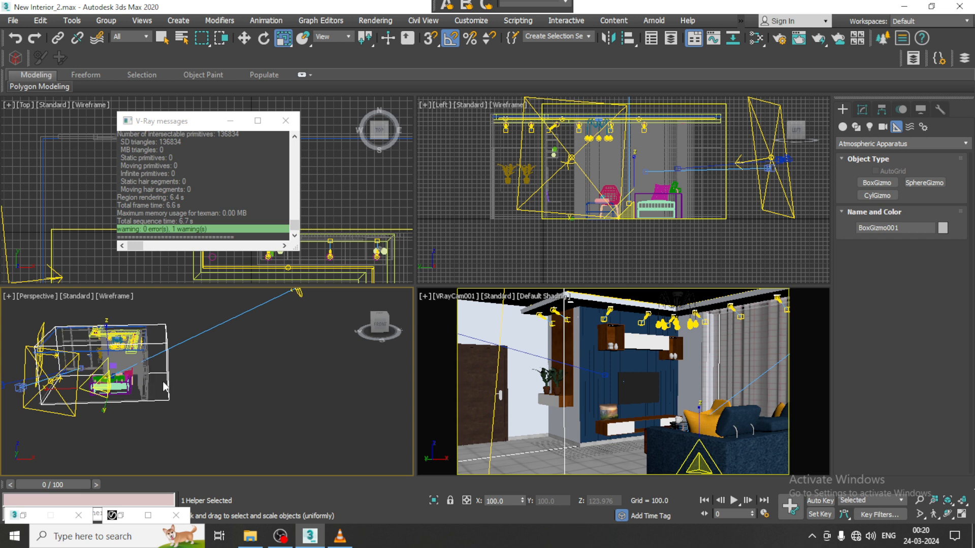
# - Try moving the box gizmo sideways along the X axis out of the room
pyautogui.moveTo(262, 380); pyautogui.dragTo(234, 416, button='middle')
pyautogui.moveTo(140, 411); pyautogui.dragTo(207, 354, button='middle')
pyautogui.press('w')
pyautogui.moveTo(195, 373); pyautogui.dragTo(291, 370)
# - Try rotating the box gizmo in the front view without angle snap, and undo the rotation and the move
pyautogui.moveTo(731, 182); pyautogui.dragTo(675, 295, button='middle')
pyautogui.hotkey('alt', 'w')
pyautogui.scroll(-3, 662, 192)
pyautogui.press('f')
pyautogui.scroll(-6, 659, 290)
pyautogui.press('e')
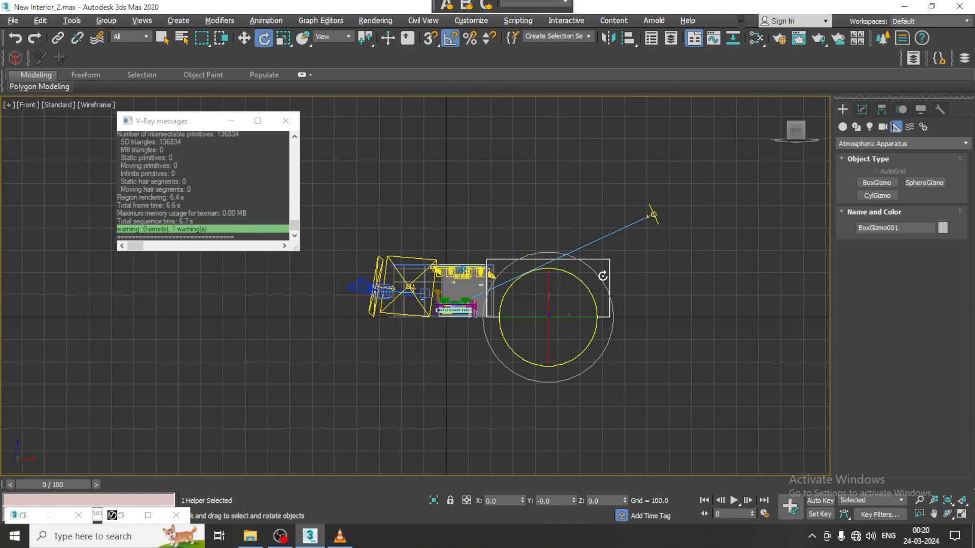
pyautogui.moveTo(602, 276); pyautogui.dragTo(571, 254)
pyautogui.hotkey('ctrl', 'z')
pyautogui.click(451, 39)
pyautogui.press('w')
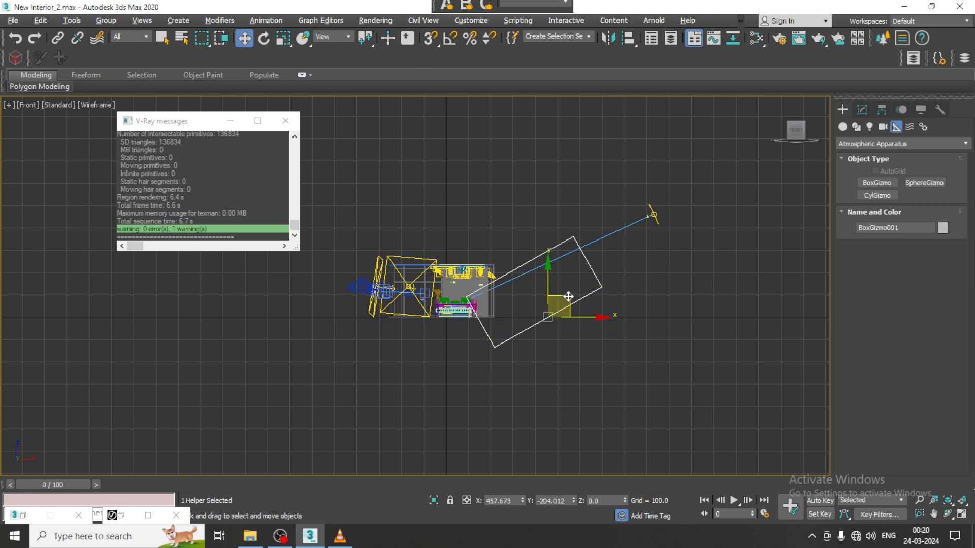
pyautogui.hotkey('ctrl', 'z')
pyautogui.hotkey('ctrl', 'z')
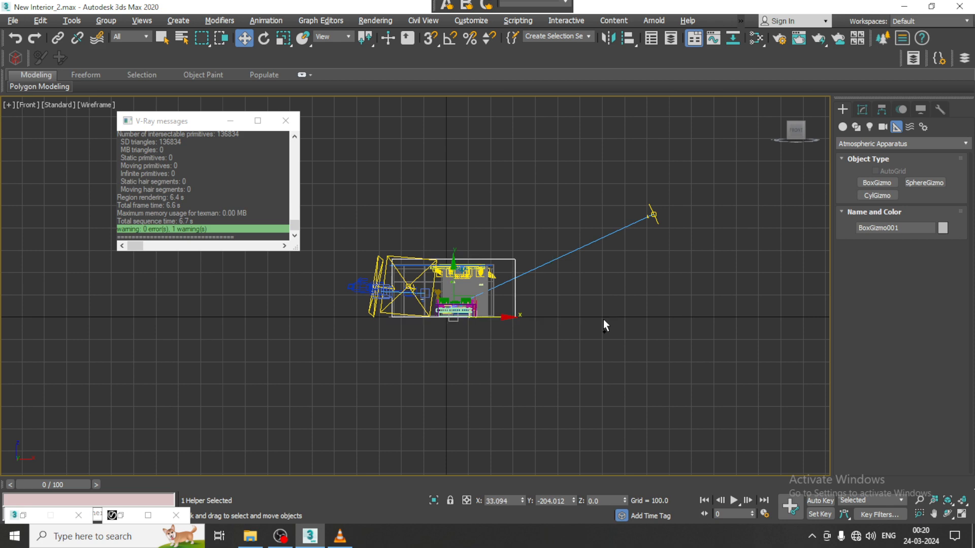
# - Add a new VRayEnvironmentFog atmosphere to the box gizmo
pyautogui.hotkey('alt', 'w')
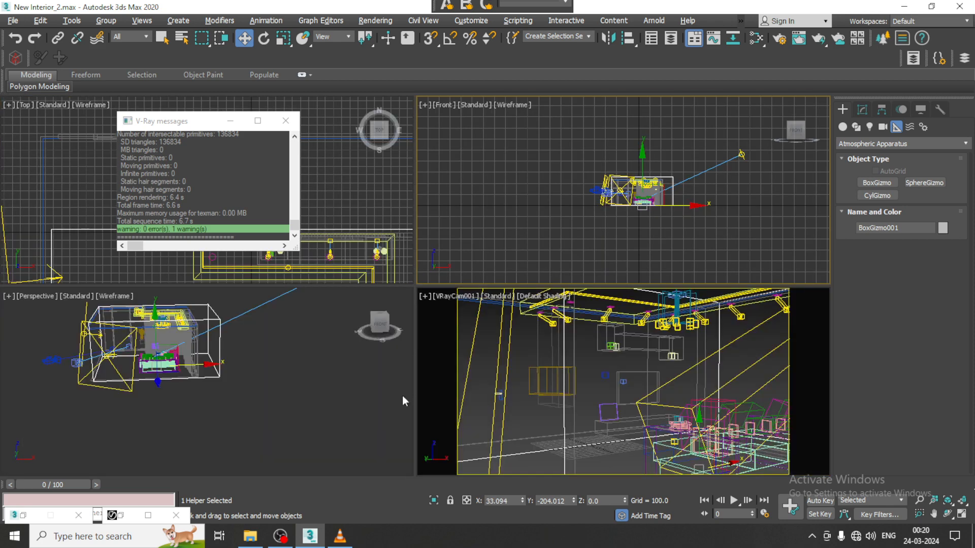
pyautogui.hotkey('alt', 'w')
pyautogui.keyDown('alt'); pyautogui.moveTo(305, 348); pyautogui.dragTo(481, 315, button='middle'); pyautogui.keyUp('alt')
pyautogui.scroll(5, 452, 313)
pyautogui.hotkey('alt', 'w')
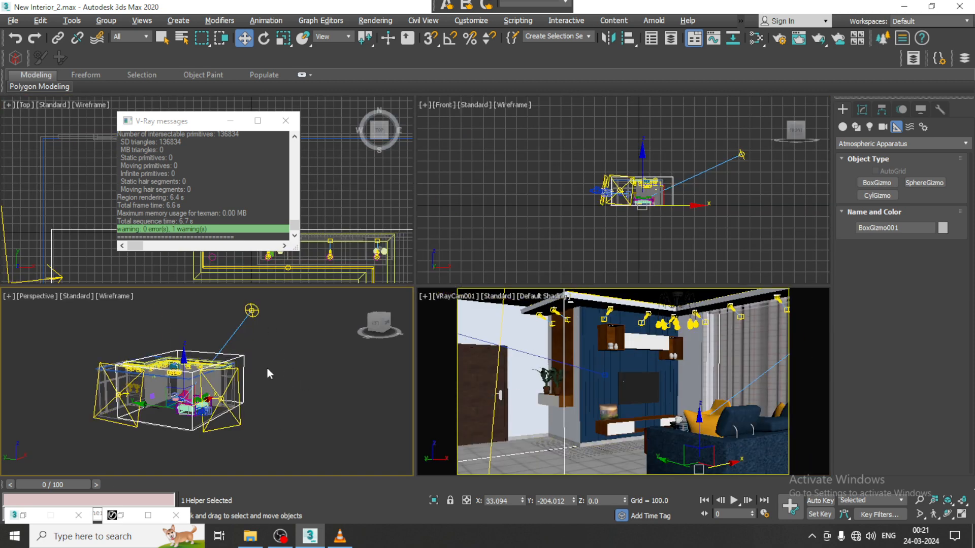
pyautogui.click(862, 109)
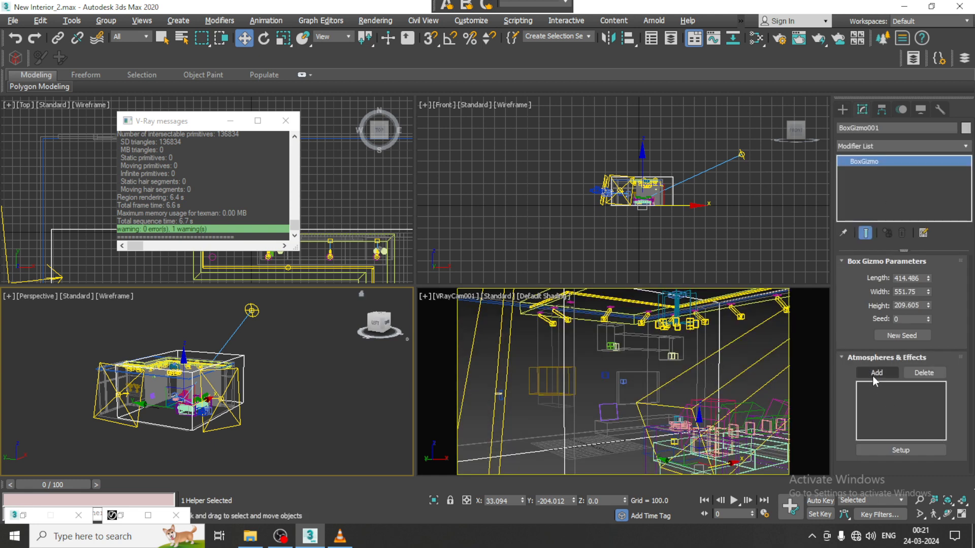
pyautogui.click(873, 374)
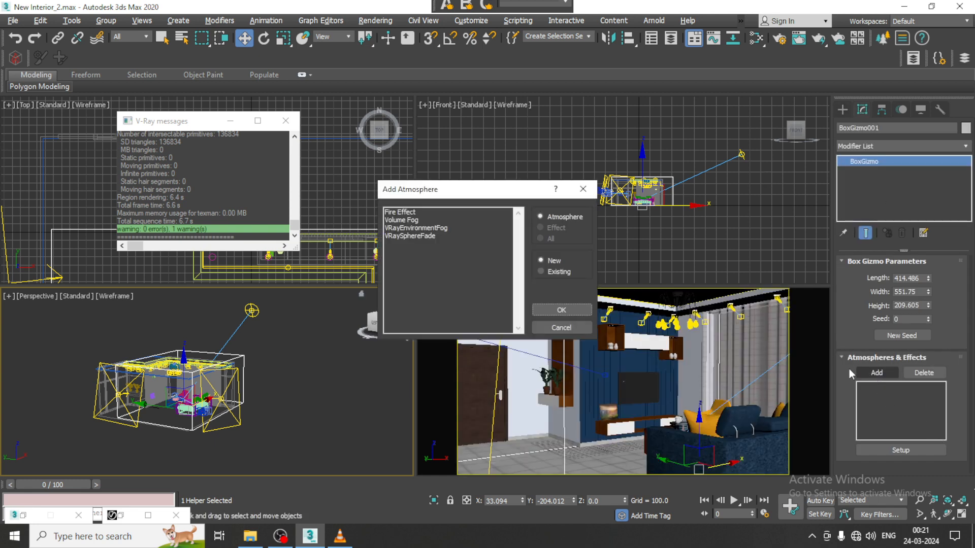
pyautogui.doubleClick(431, 228)
pyautogui.click(906, 398)
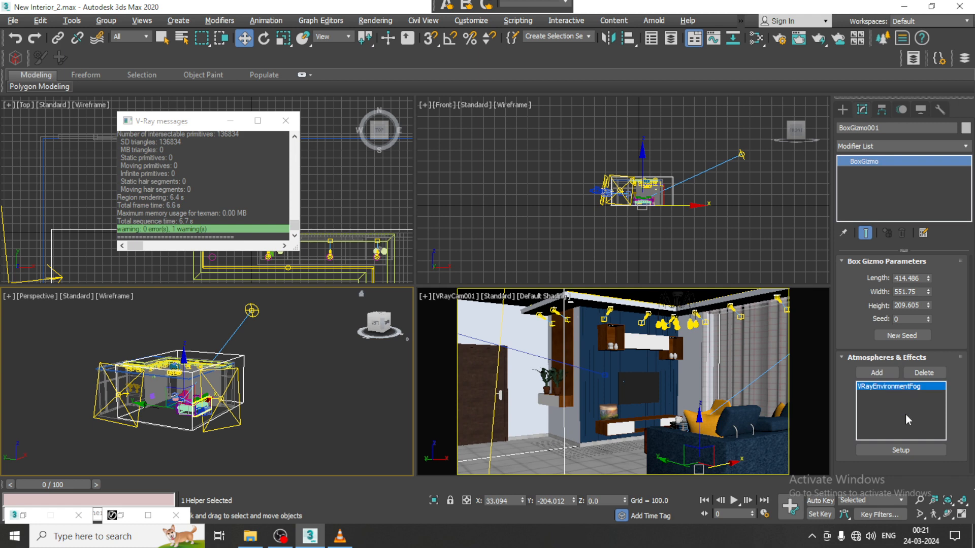
# - Open the VRayEnvironmentFog setup, remove BoxGizmo001 from its gizmo nodes and set the fog height to 892
pyautogui.click(898, 446)
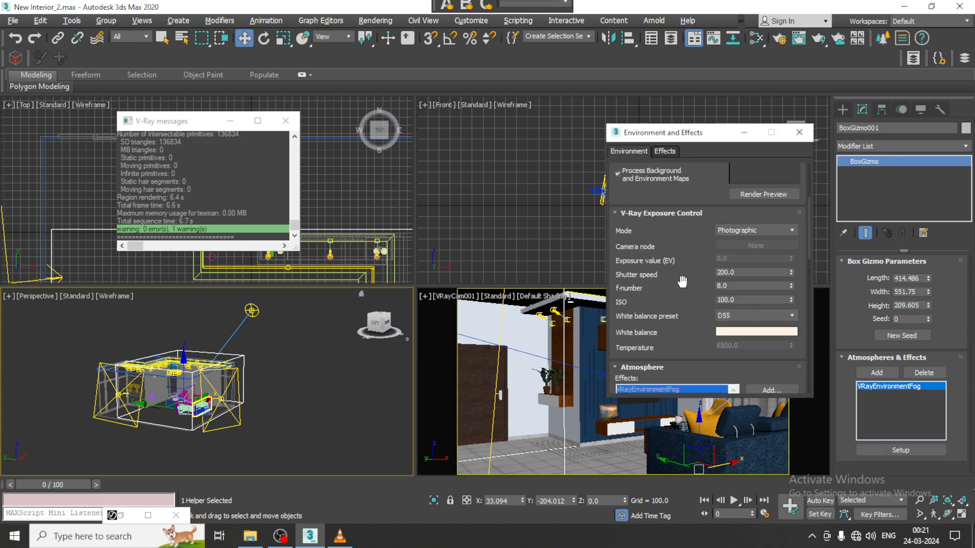
pyautogui.scroll(-5, 683, 282)
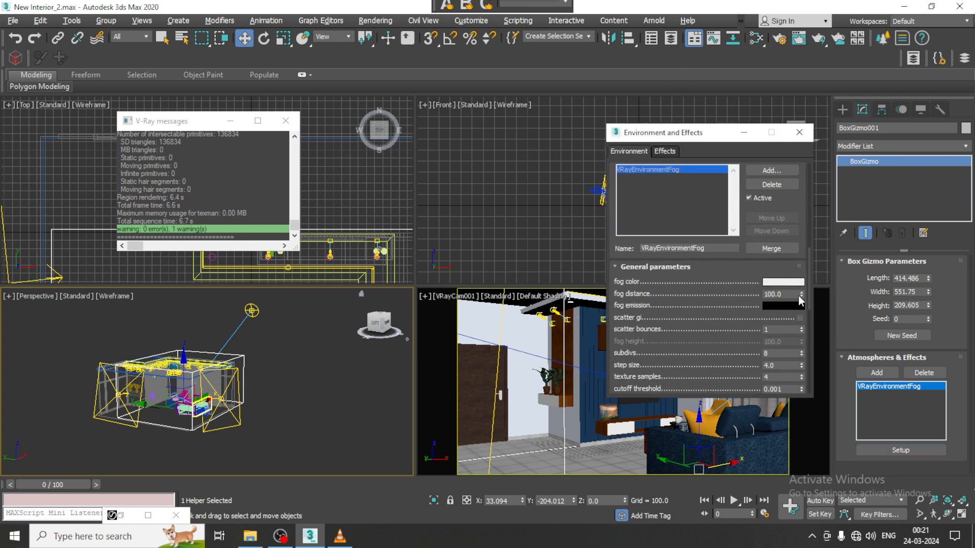
pyautogui.scroll(-10, 672, 382)
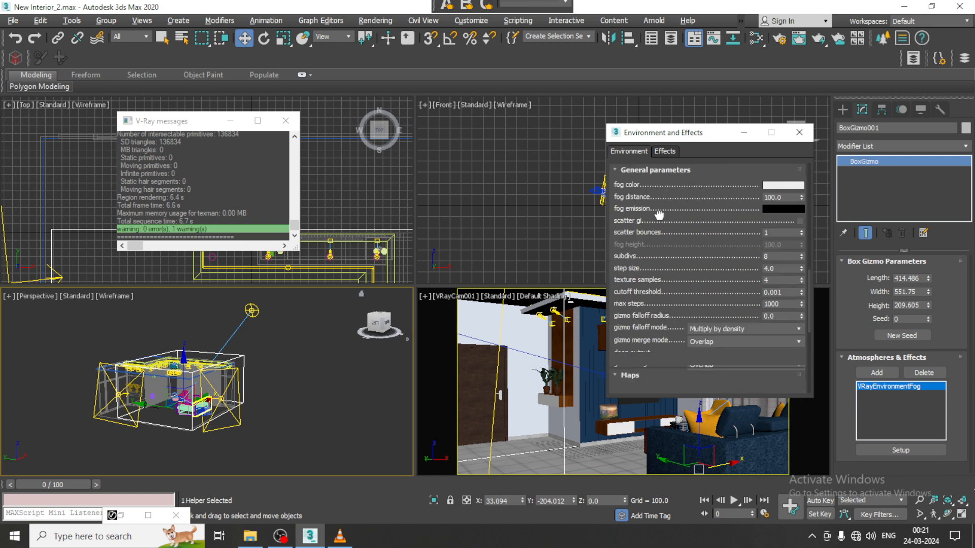
pyautogui.click(643, 296)
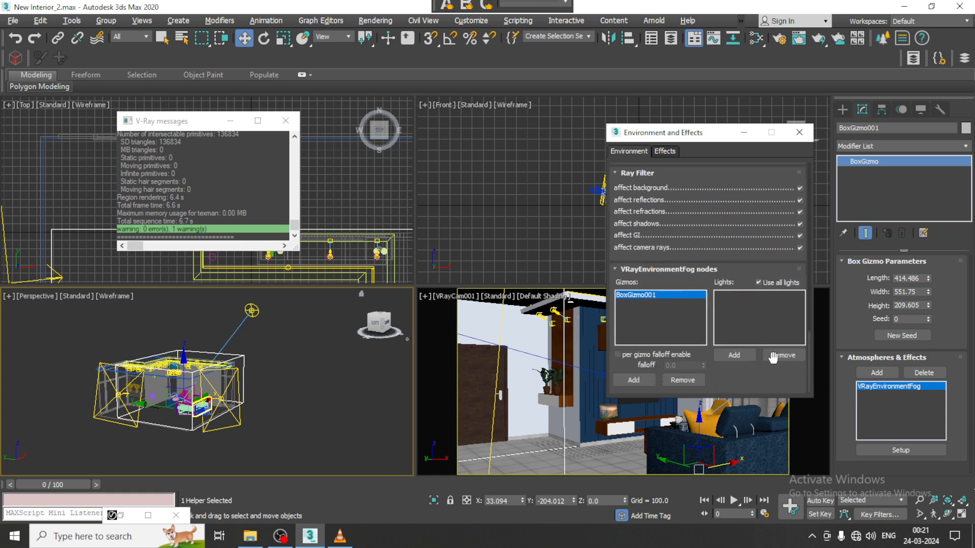
pyautogui.click(683, 381)
pyautogui.scroll(5, 740, 358)
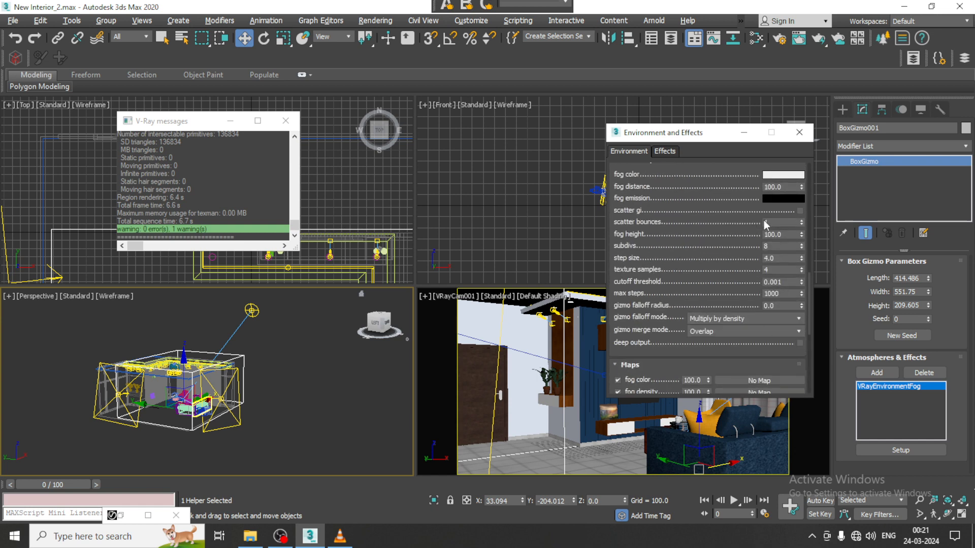
pyautogui.moveTo(802, 234); pyautogui.dragTo(795, 275)
# - Add BoxGizmo001 back to the fog's gizmo nodes and pick the light above the room for its lights
pyautogui.moveTo(741, 308); pyautogui.dragTo(741, 106)
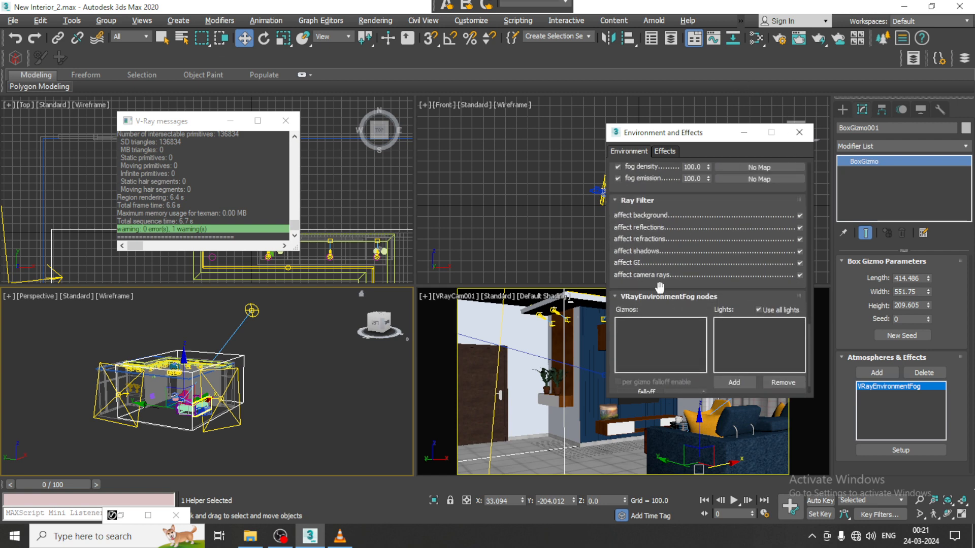
pyautogui.moveTo(659, 288); pyautogui.dragTo(659, 260)
pyautogui.click(633, 379)
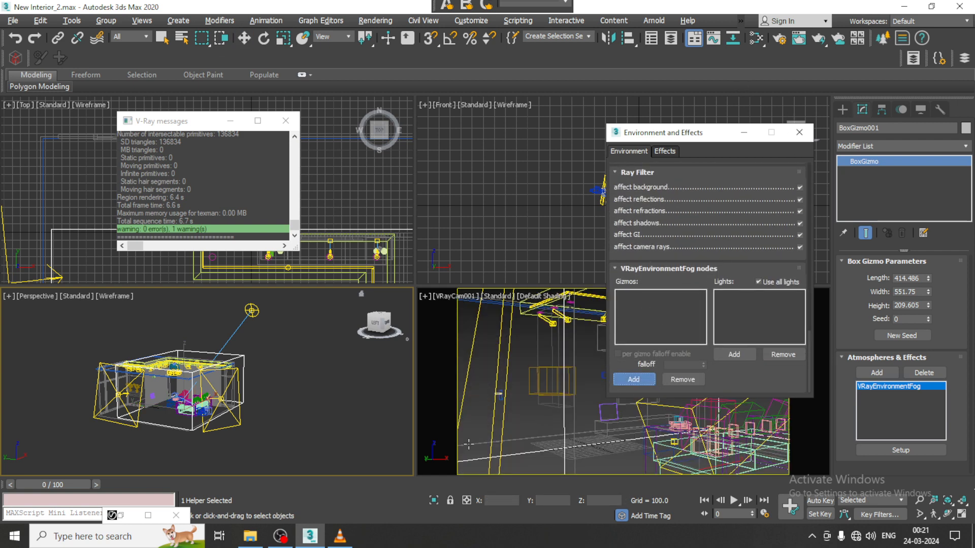
pyautogui.click(191, 433)
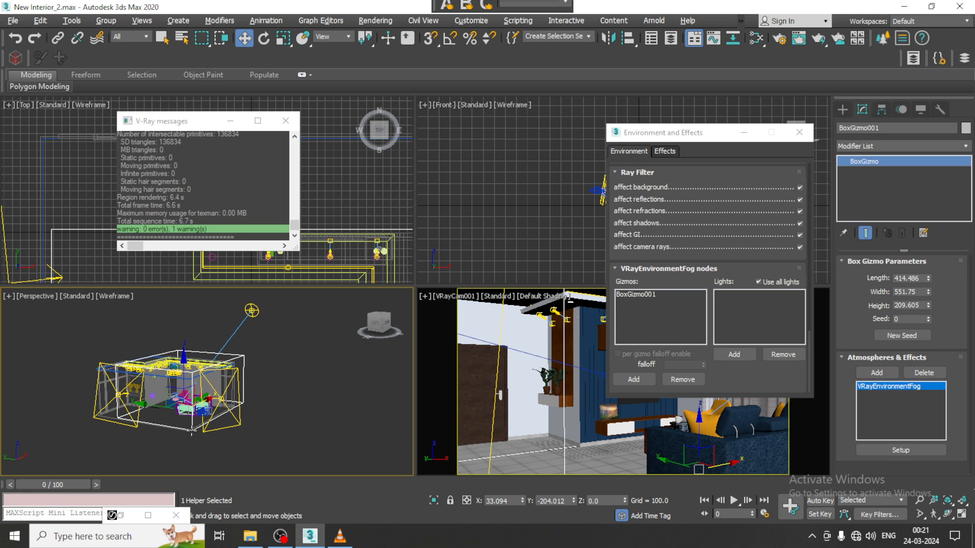
pyautogui.click(733, 356)
pyautogui.click(252, 310)
# - Set the fog color to a warm cream (RGB 224, 199, 166) and the fog distance to 842
pyautogui.moveTo(707, 179); pyautogui.dragTo(715, 496)
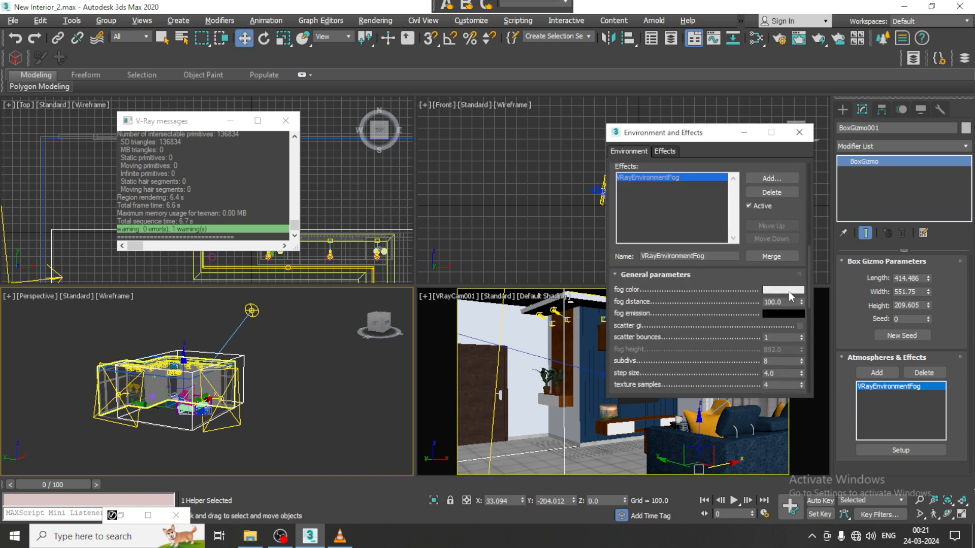
pyautogui.click(790, 293)
pyautogui.moveTo(272, 122)
pyautogui.mouseDown()
pyautogui.moveTo(254, 117)
pyautogui.moveTo(256, 100)
pyautogui.moveTo(242, 122)
pyautogui.moveTo(264, 119)
pyautogui.moveTo(258, 113)
pyautogui.mouseUp()
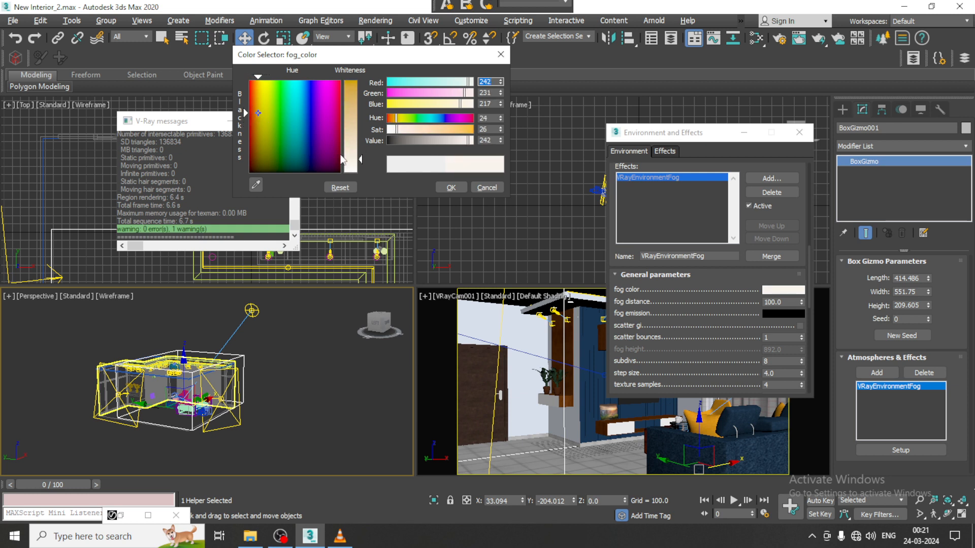
pyautogui.moveTo(342, 160); pyautogui.dragTo(352, 141)
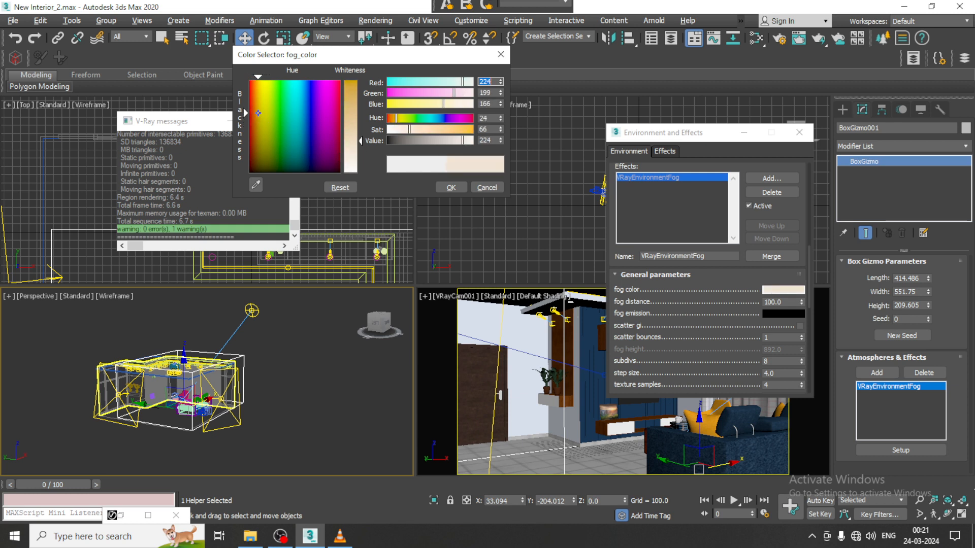
pyautogui.click(451, 187)
pyautogui.moveTo(800, 299); pyautogui.dragTo(781, 39)
pyautogui.moveTo(773, 447); pyautogui.dragTo(766, 361)
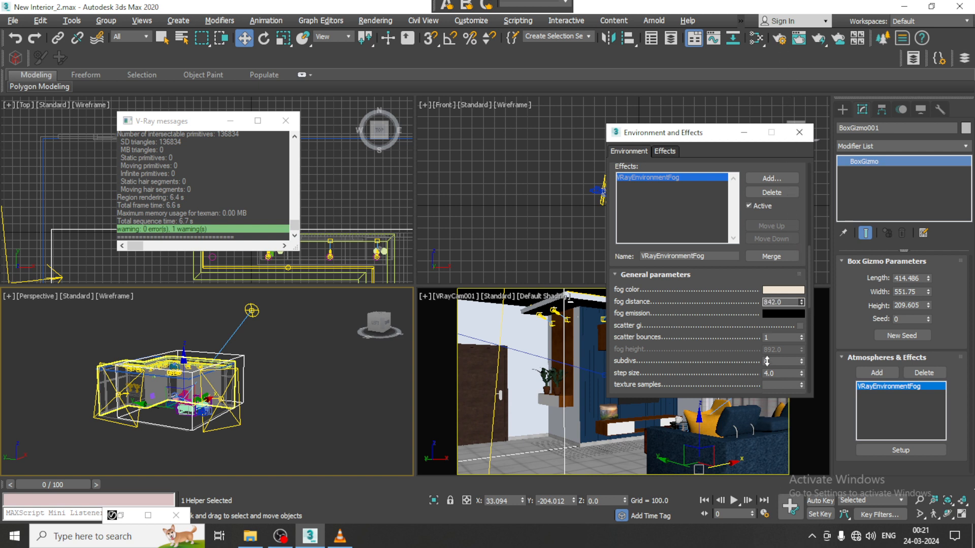
# - Set the environment fog's distance to 1208 and its subdivs to 64
pyautogui.moveTo(768, 324); pyautogui.dragTo(768, 312)
pyautogui.moveTo(756, 270); pyautogui.dragTo(750, 156)
pyautogui.scroll(-1, 734, 343)
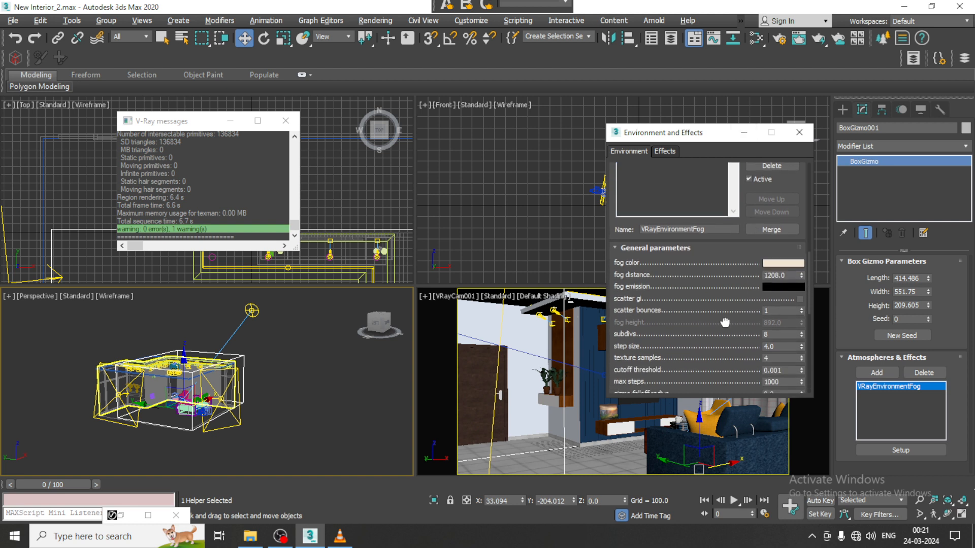
pyautogui.doubleClick(784, 335)
pyautogui.write('3')
# - Activate the VRayCam001 view and render it to test the fog
pyautogui.click(581, 369)
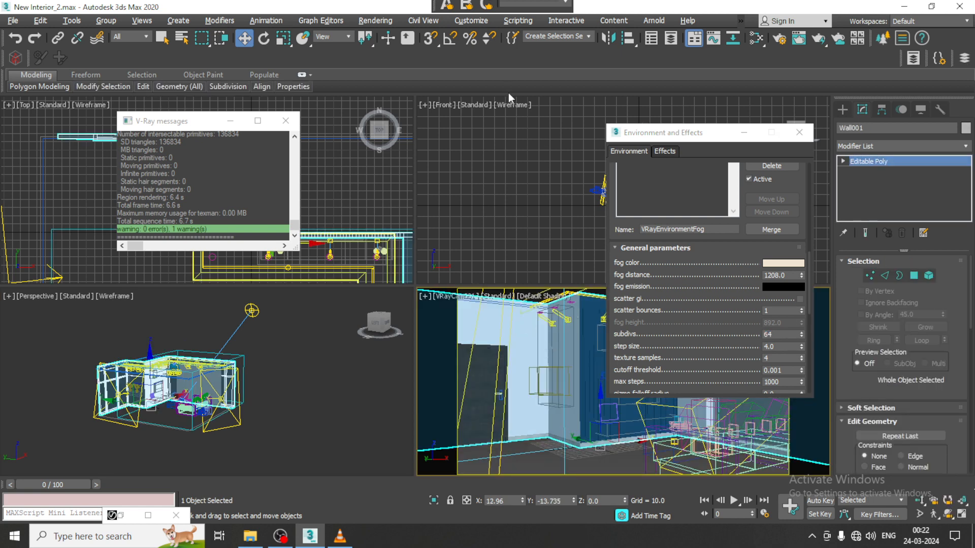
pyautogui.click(355, 22)
pyautogui.click(390, 42)
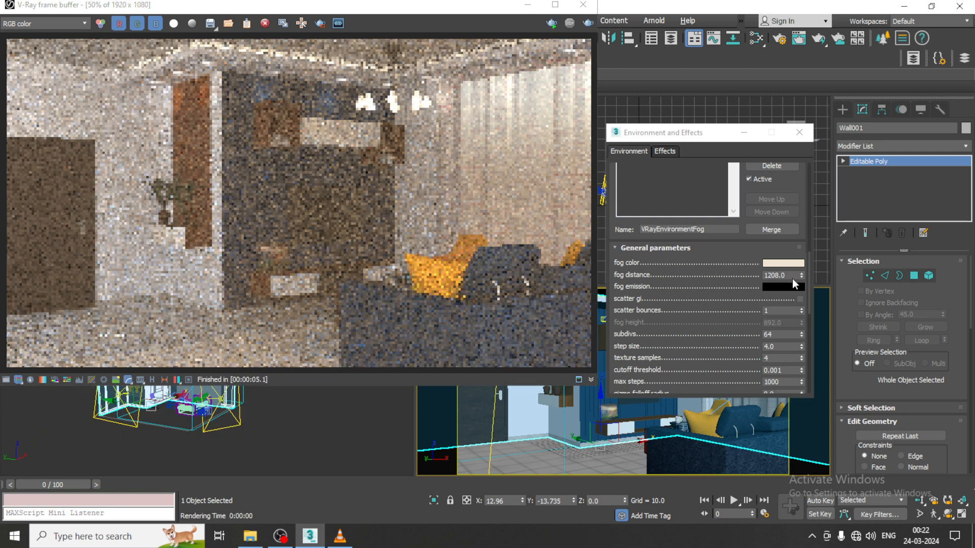
# - Raise the fog distance to 4240.08, render the camera view again and close the frame buffer
pyautogui.moveTo(801, 275); pyautogui.dragTo(795, 150)
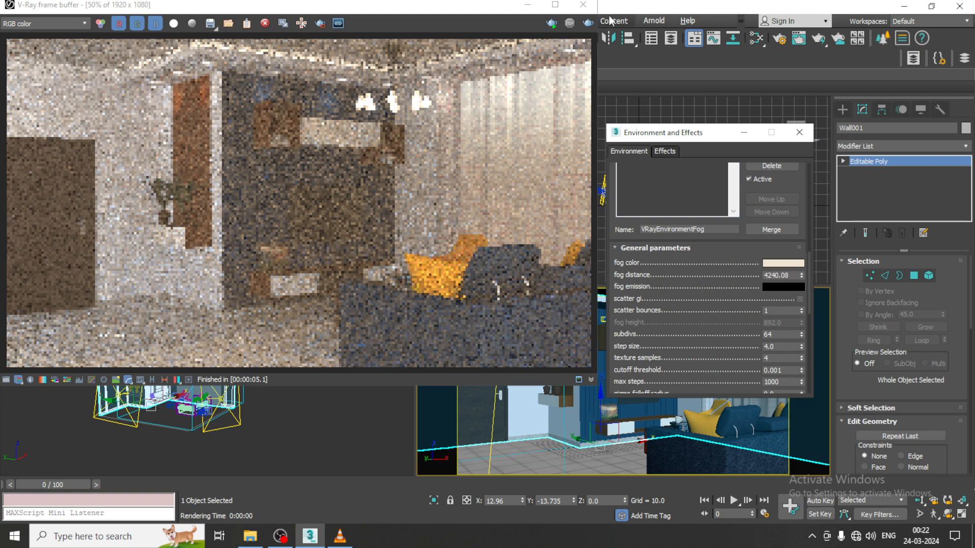
pyautogui.click(588, 22)
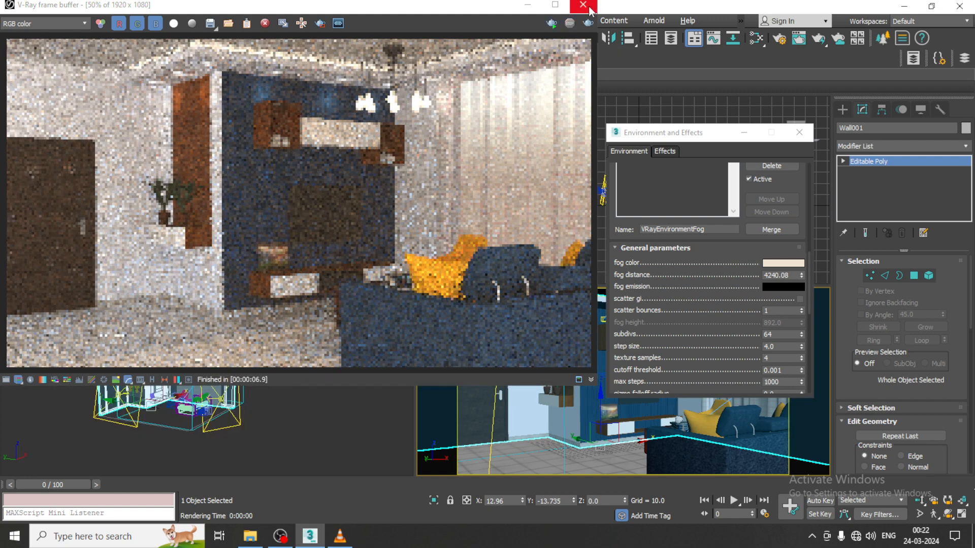
pyautogui.click(583, 5)
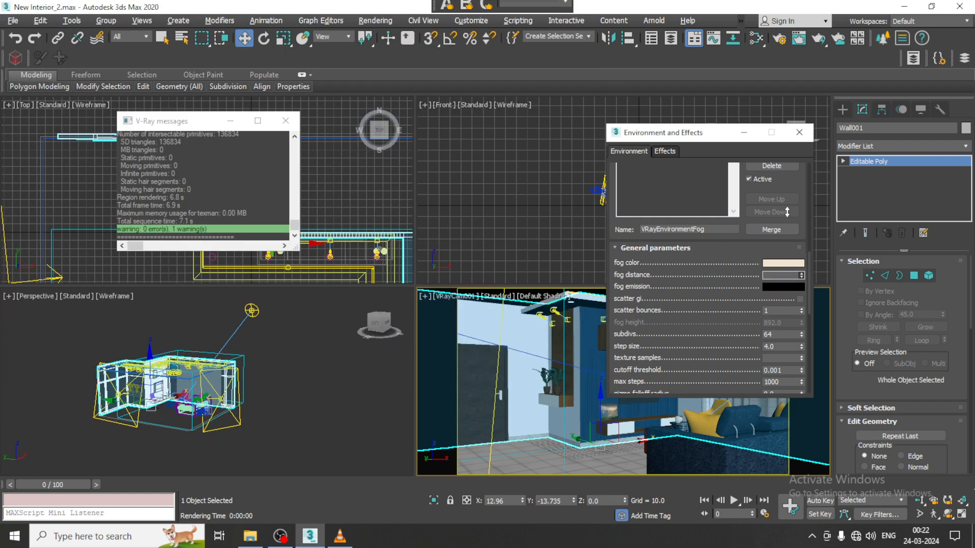
# - Increase the fog distance to 10388.195 and render the camera view
pyautogui.moveTo(801, 275); pyautogui.dragTo(424, 50)
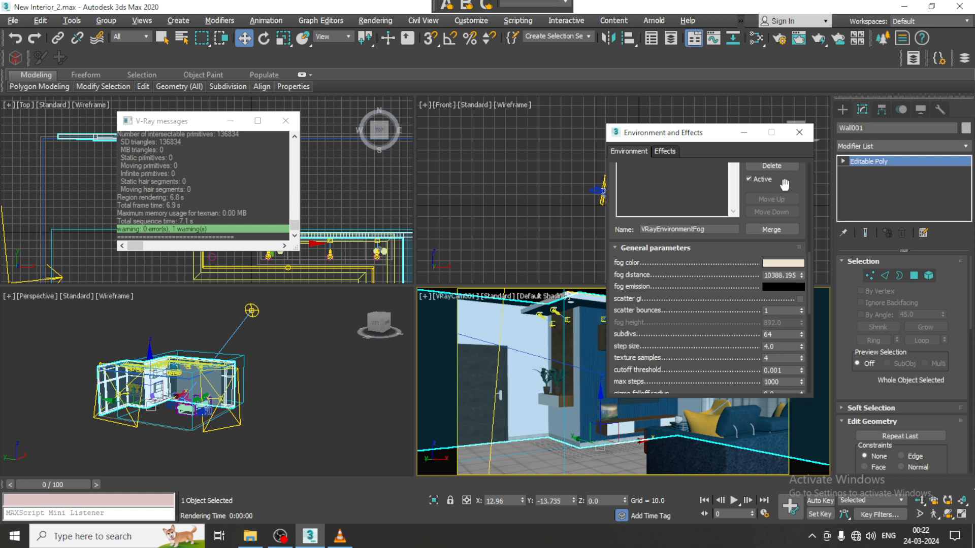
pyautogui.click(375, 20)
pyautogui.click(395, 41)
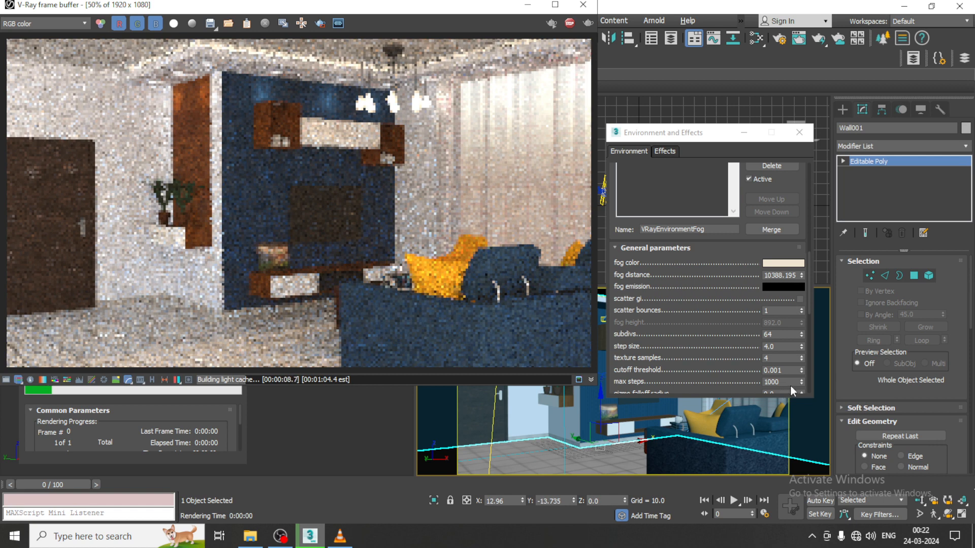
# - Set the fog's texture samples to 10 and its max steps to 500
pyautogui.click(779, 358)
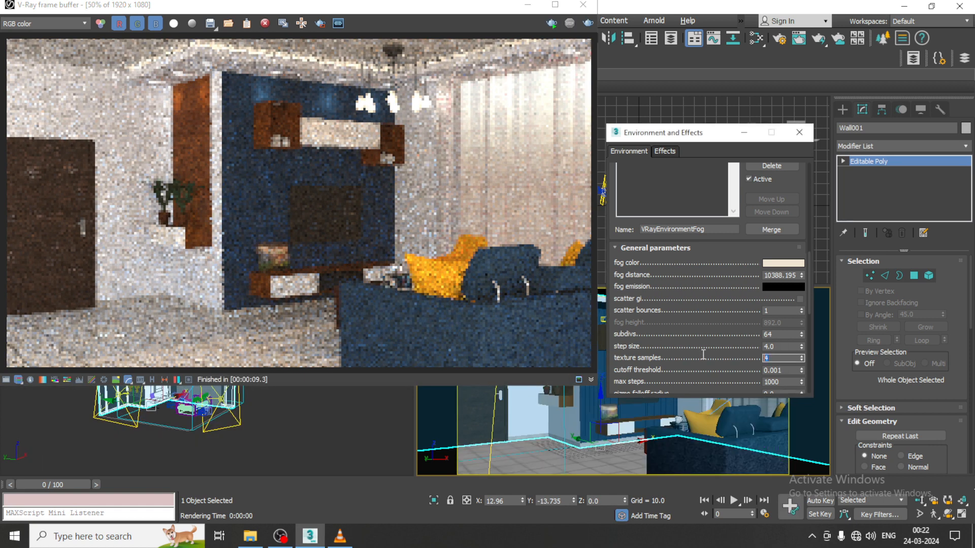
pyautogui.write('10')
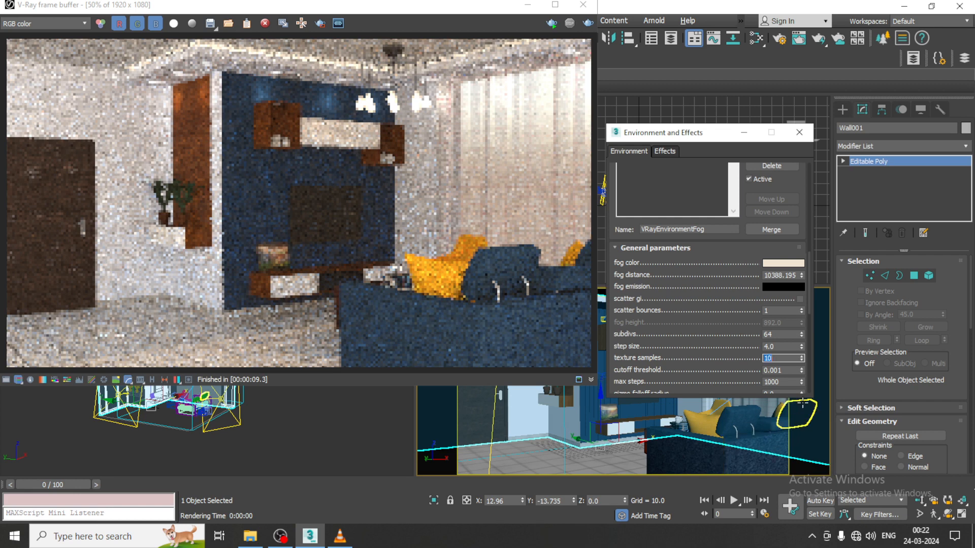
pyautogui.click(779, 382)
pyautogui.write('5')
pyautogui.scroll(-4, 762, 337)
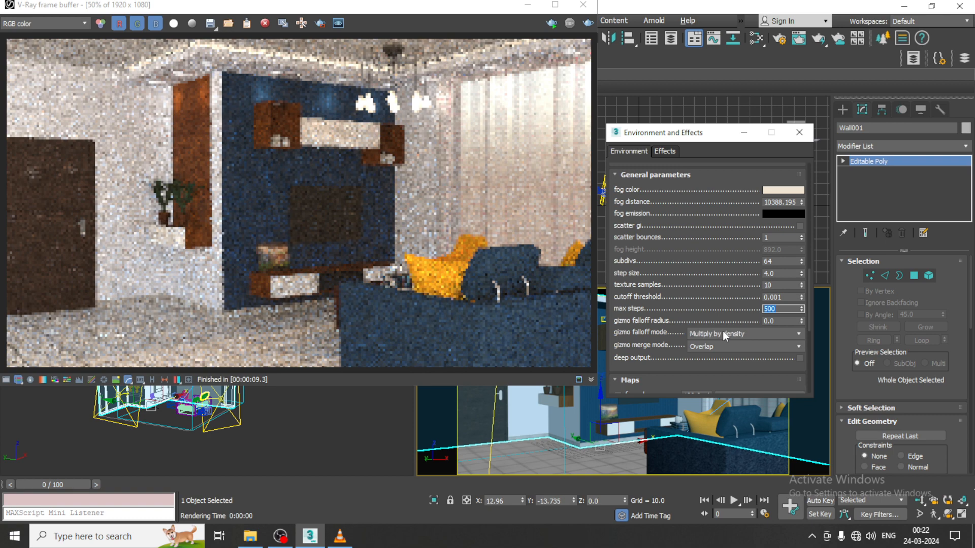
# - Render the camera view with the revised fog sampling settings and reposition the V-Ray frame buffer window
pyautogui.click(672, 127)
pyautogui.click(592, 23)
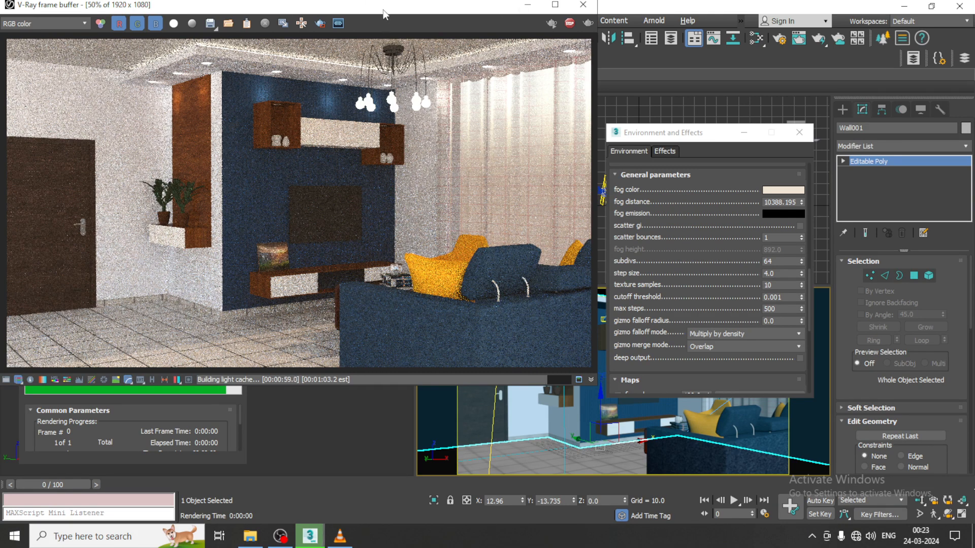
pyautogui.moveTo(386, 12); pyautogui.dragTo(401, 47)
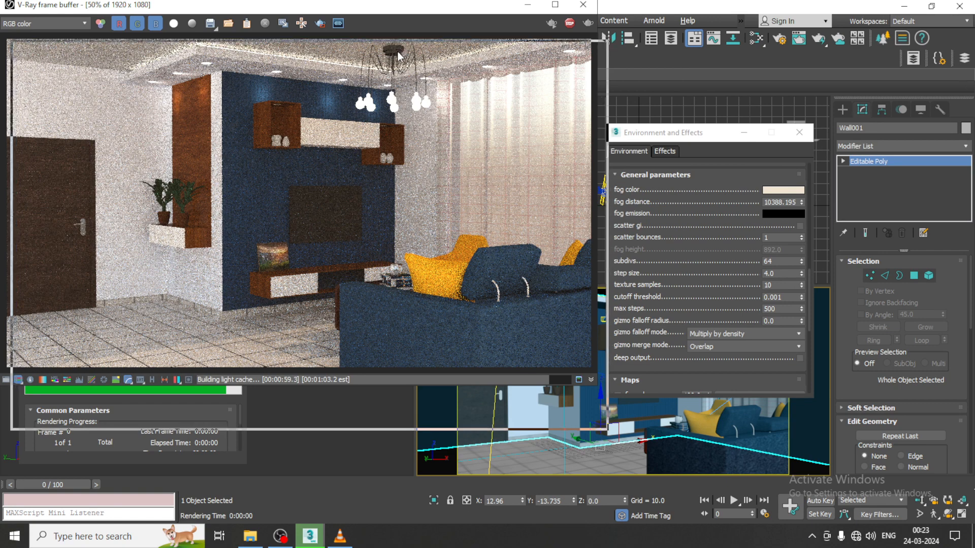